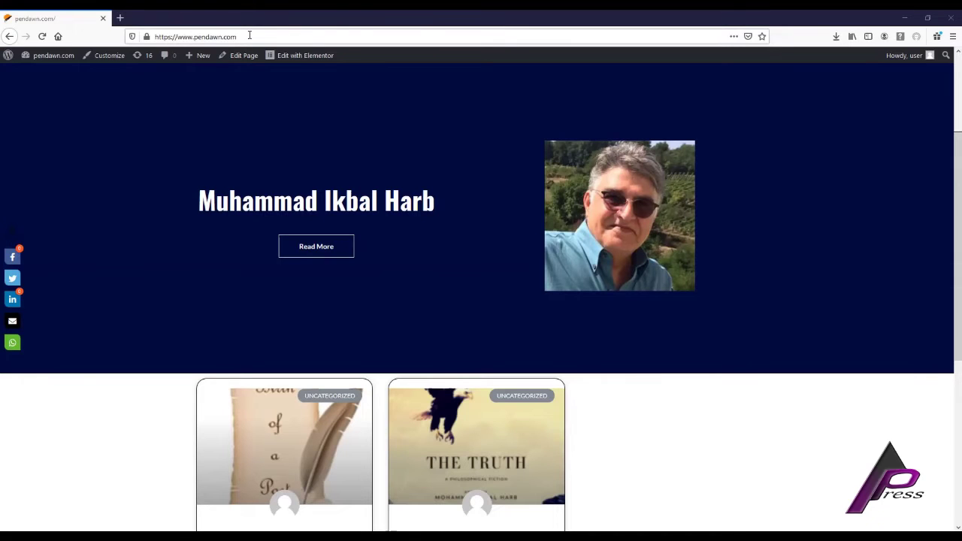
# Append /wp-admin to the pendawn.com address in Firefox to load the WordPress login page.
pyautogui.click(249, 35)
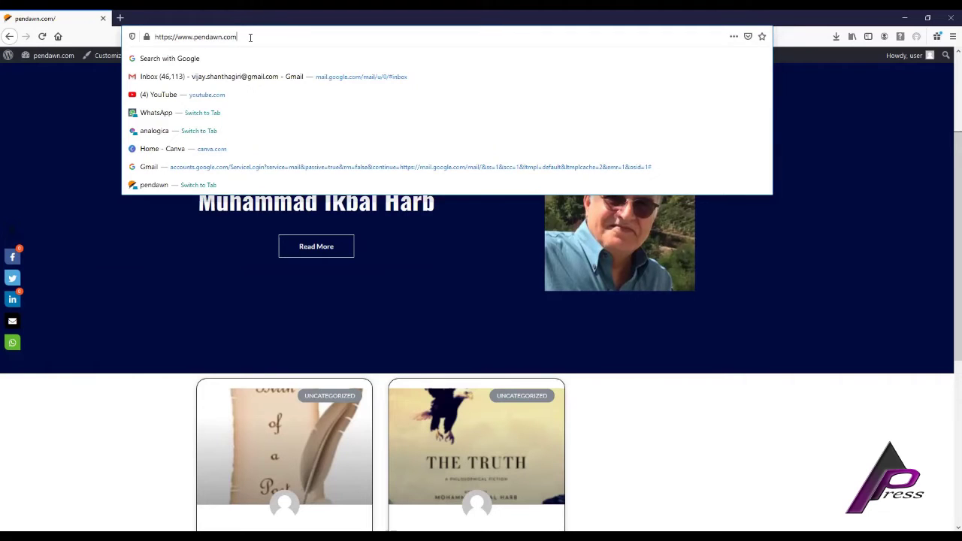
pyautogui.write('/')
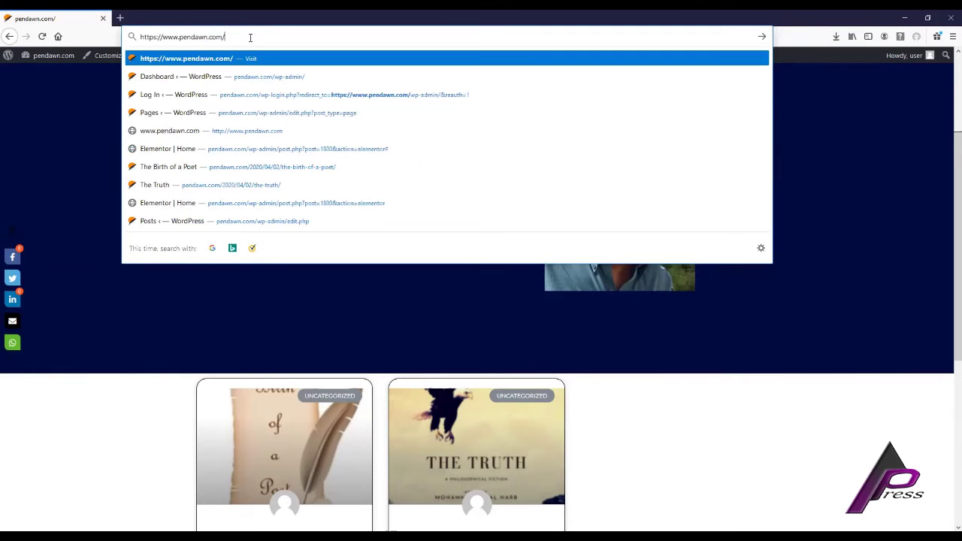
pyautogui.write('wp-')
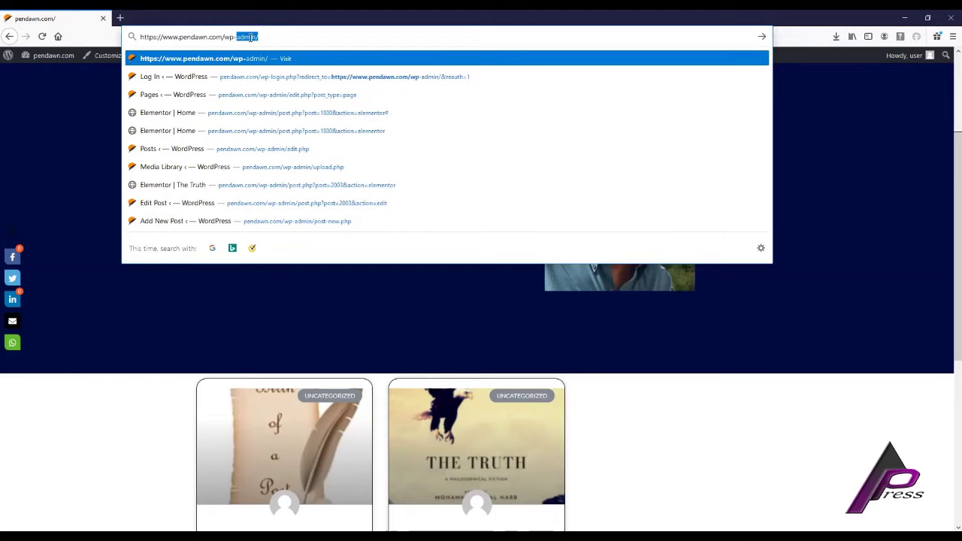
pyautogui.write('admin/')
pyautogui.press('Return')
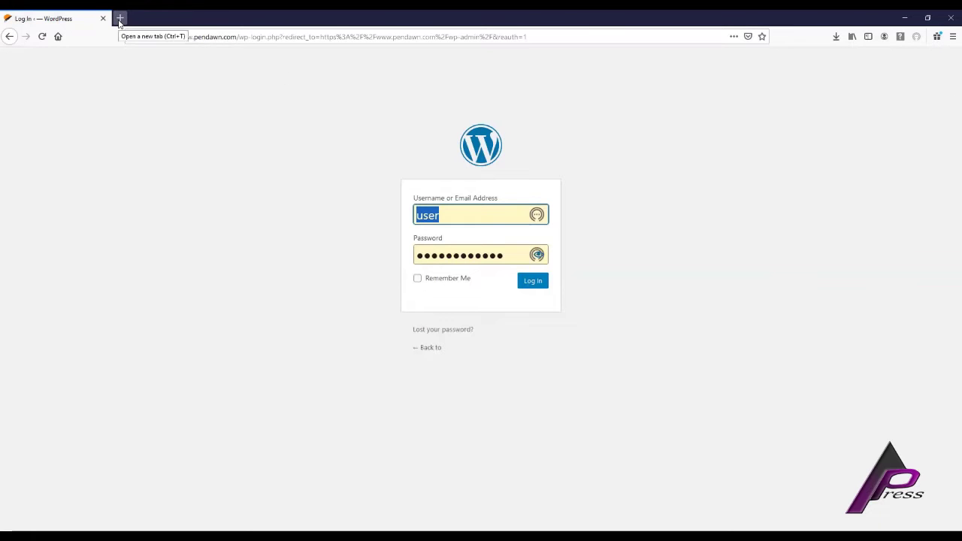
pyautogui.click(14, 38)
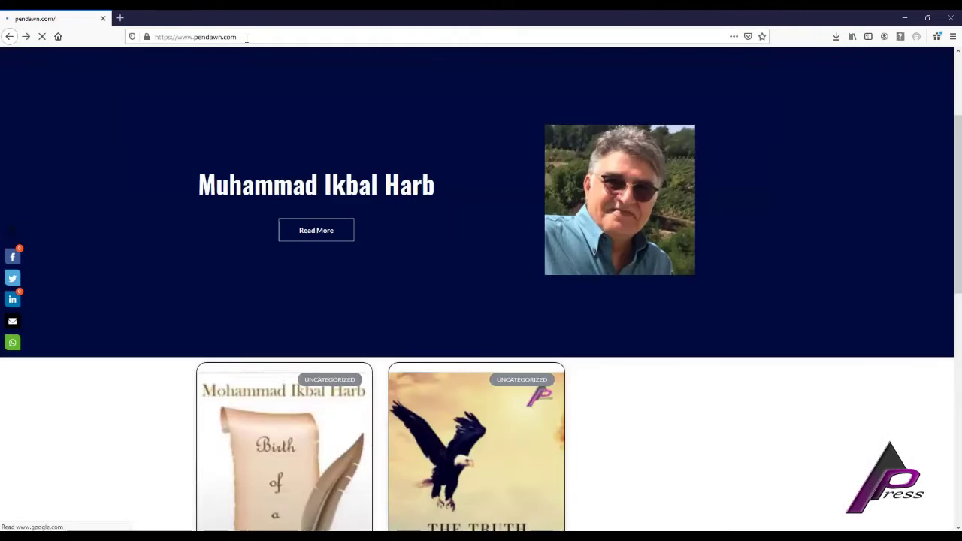
pyautogui.moveTo(248, 37); pyautogui.dragTo(150, 42)
pyautogui.click(239, 37)
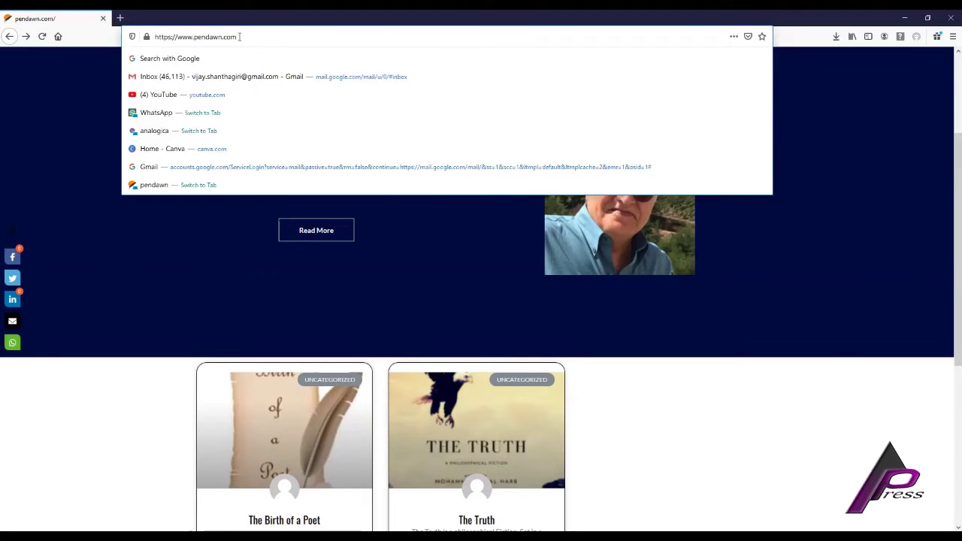
pyautogui.write('/')
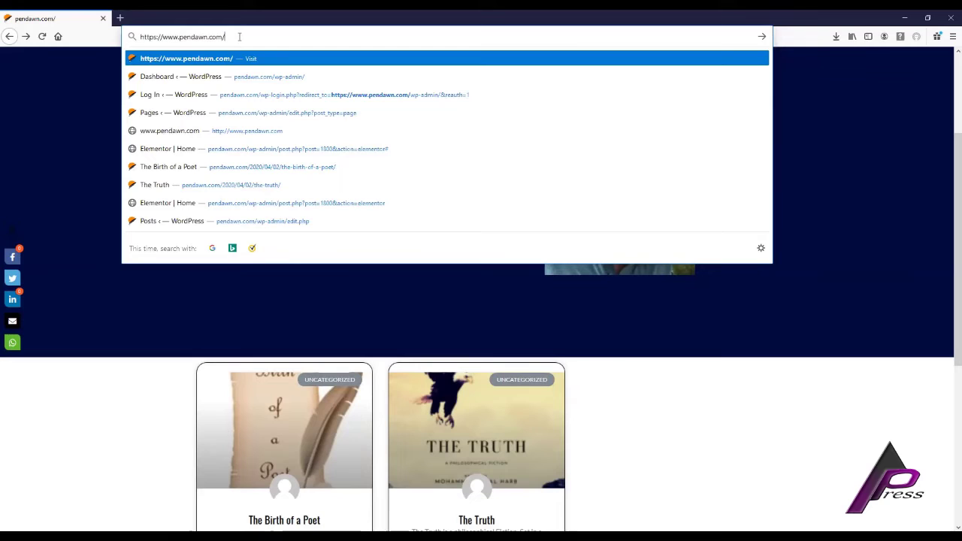
pyautogui.write('wp')
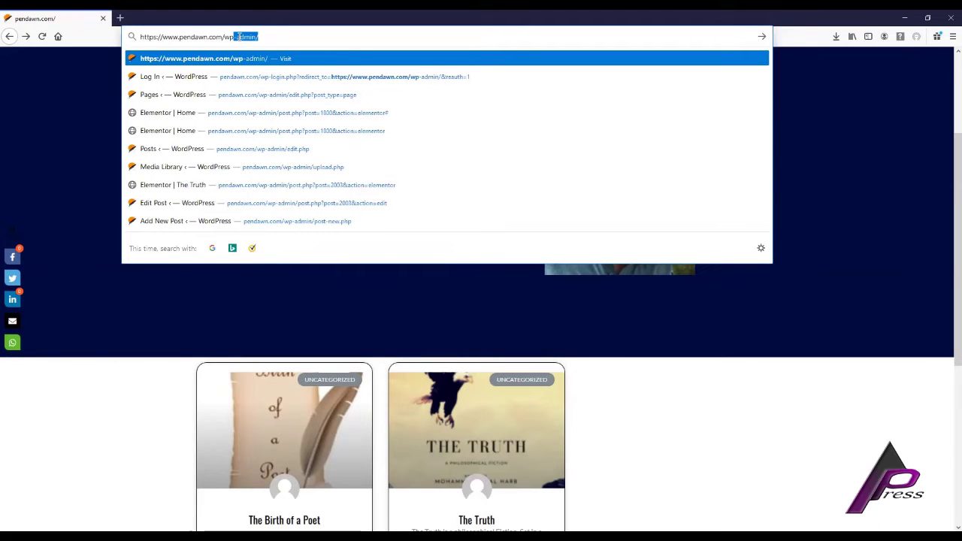
pyautogui.write('-admin/')
pyautogui.press('Return')
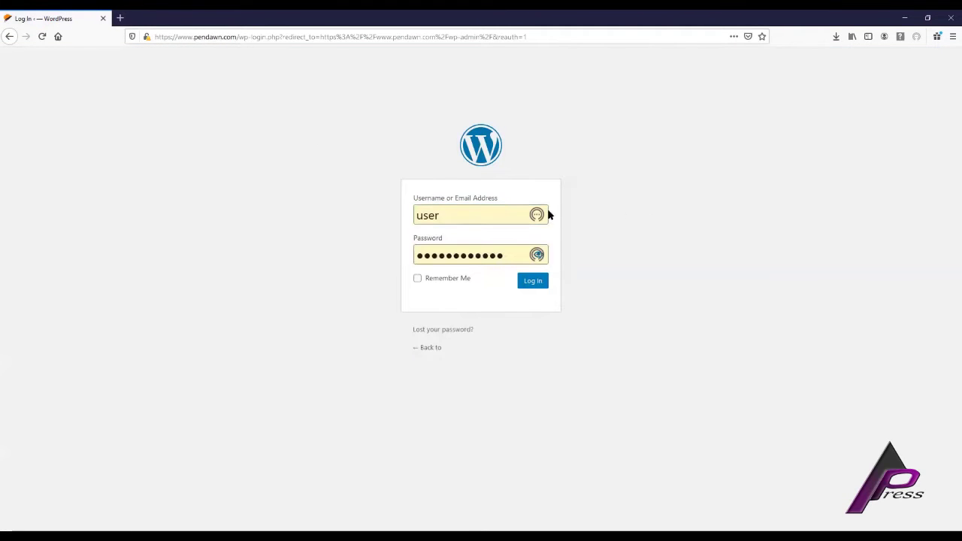
# Log in with the saved pendawn.com credentials to reach the WordPress Dashboard.
pyautogui.click(465, 217)
pyautogui.click(534, 284)
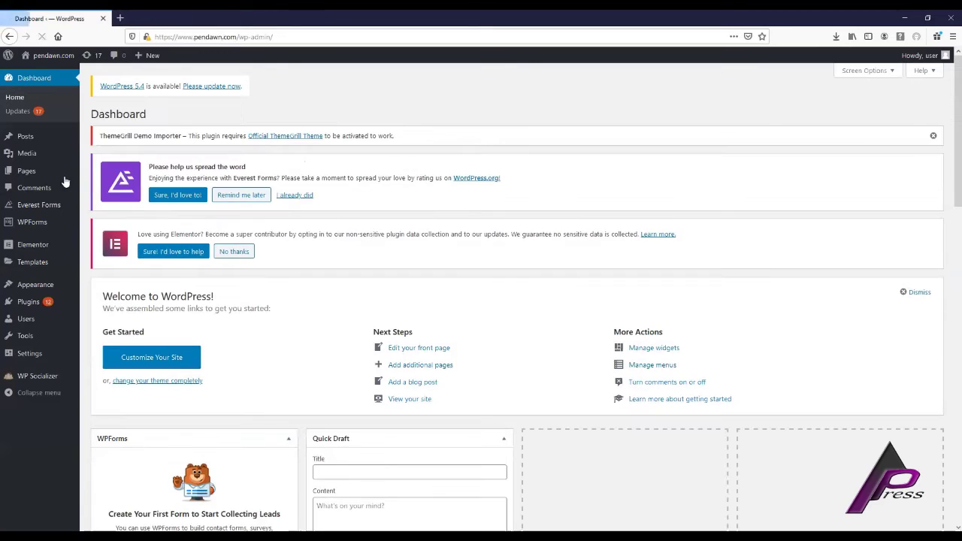
pyautogui.moveTo(63, 178)
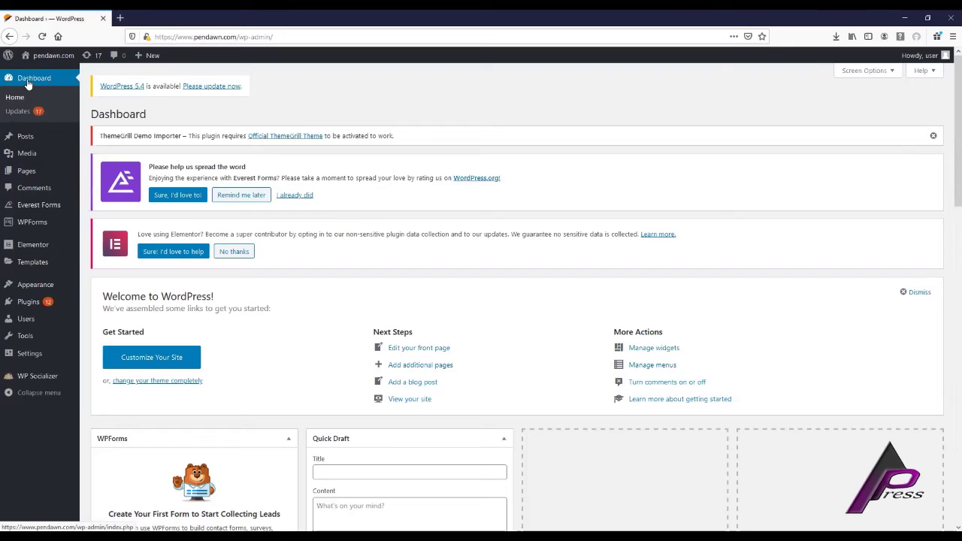
pyautogui.moveTo(30, 143)
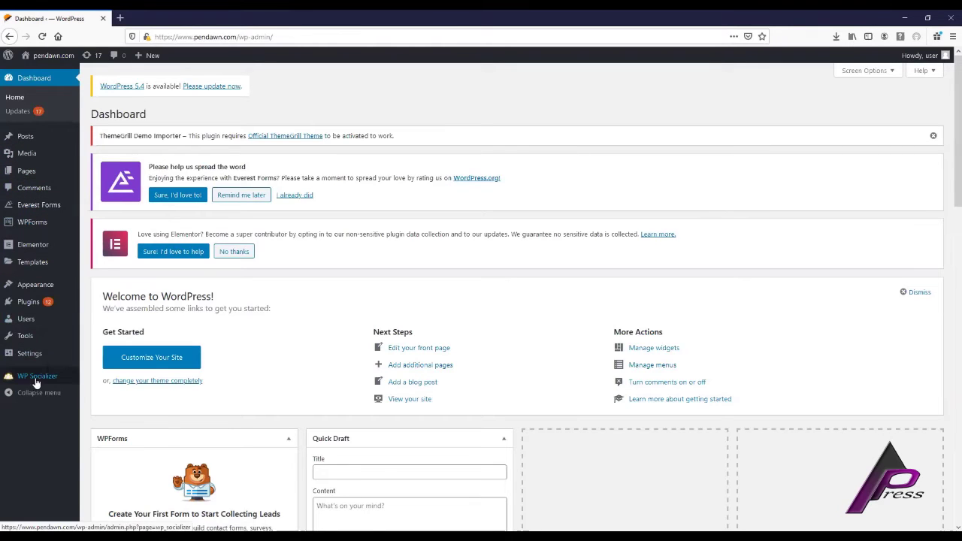
pyautogui.moveTo(31, 226)
pyautogui.moveTo(31, 251)
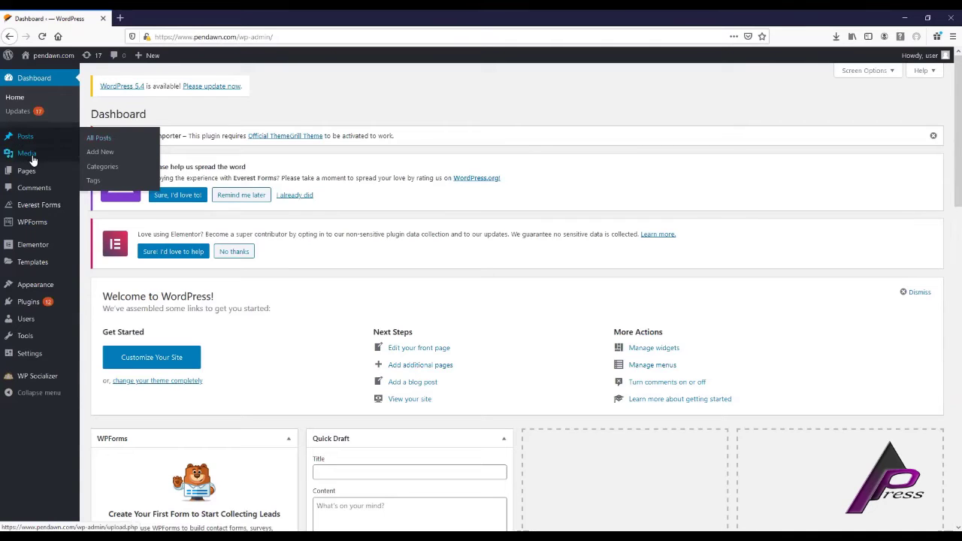
pyautogui.moveTo(33, 160)
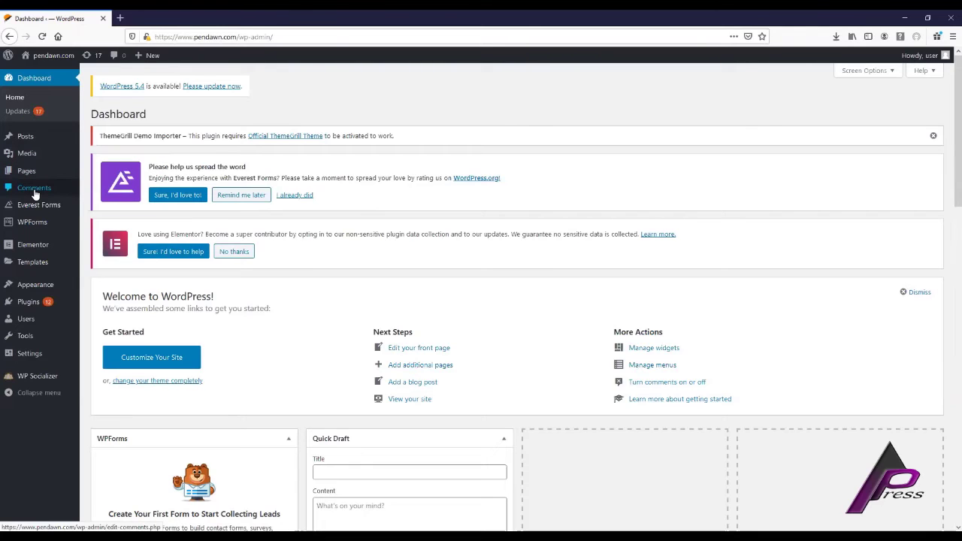
pyautogui.click(120, 17)
# Open the live pendawn.com site from the admin bar in a new tab.
pyautogui.click(75, 19)
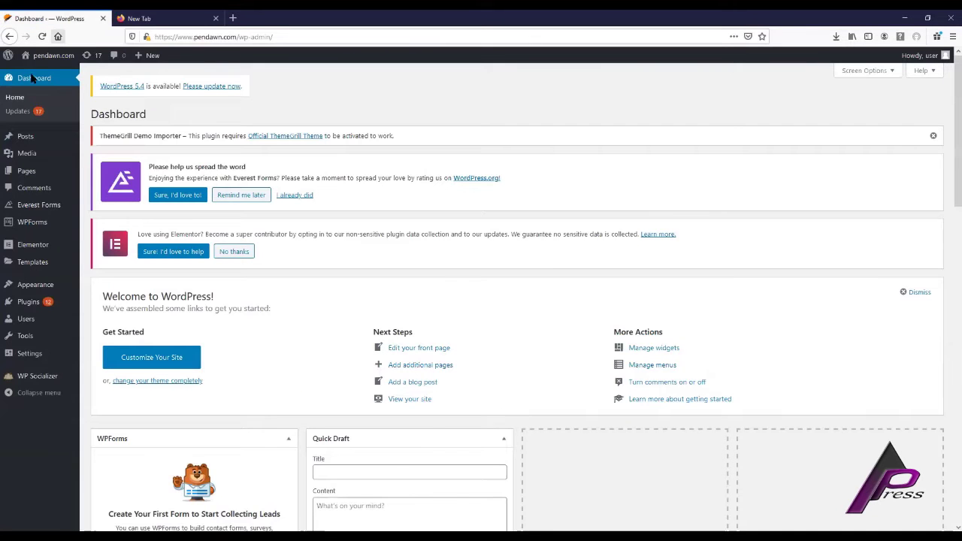
pyautogui.rightClick(47, 60)
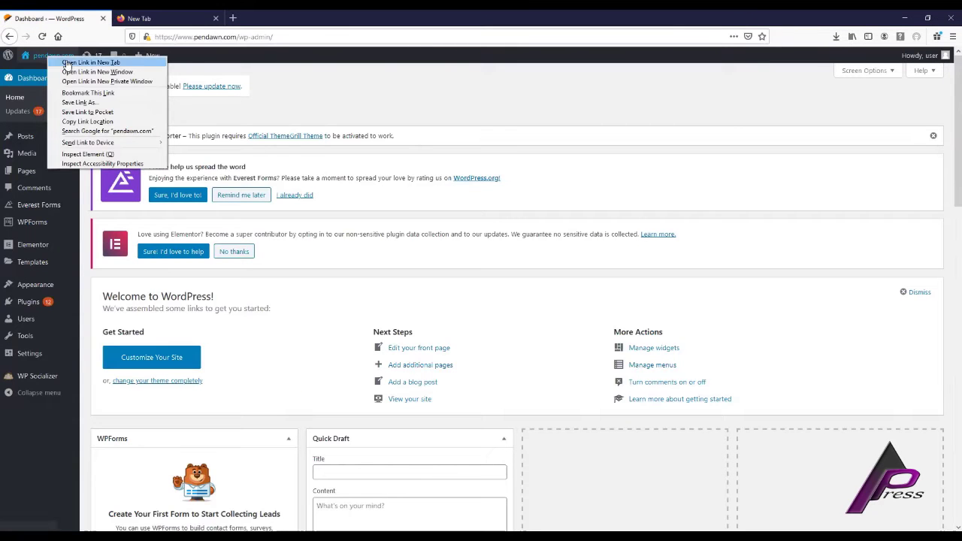
pyautogui.click(75, 65)
pyautogui.click(140, 20)
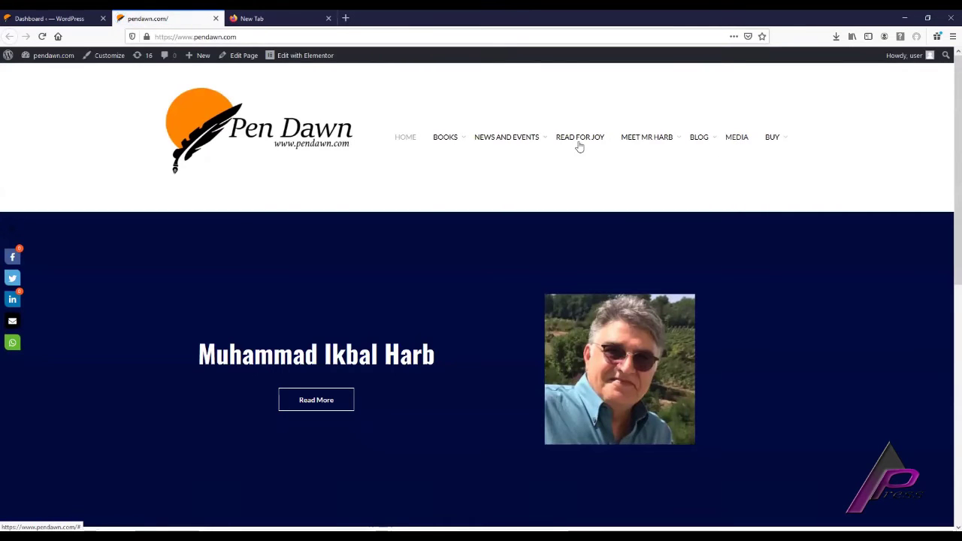
# Navigate through BLOG to The Birth of a Poet post and open its editor.
pyautogui.moveTo(683, 142)
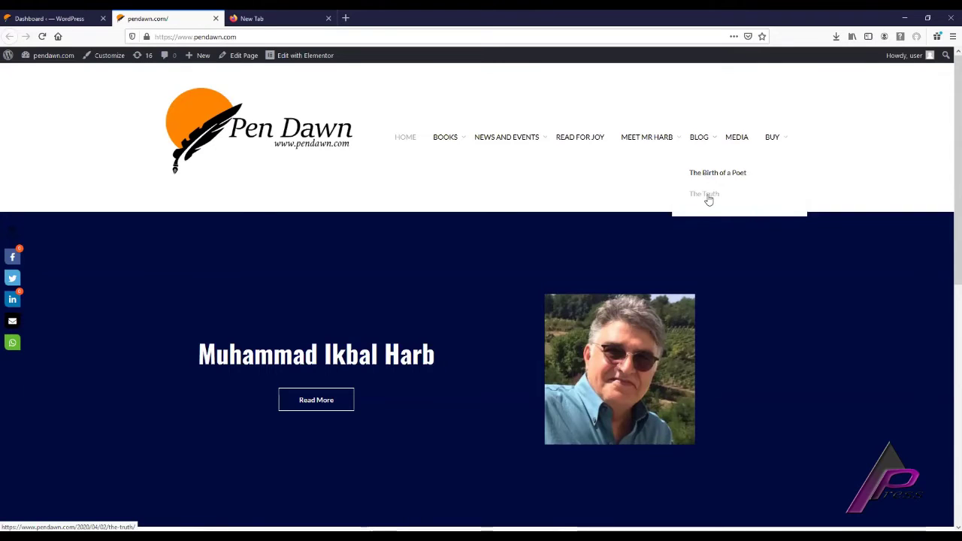
pyautogui.moveTo(507, 142)
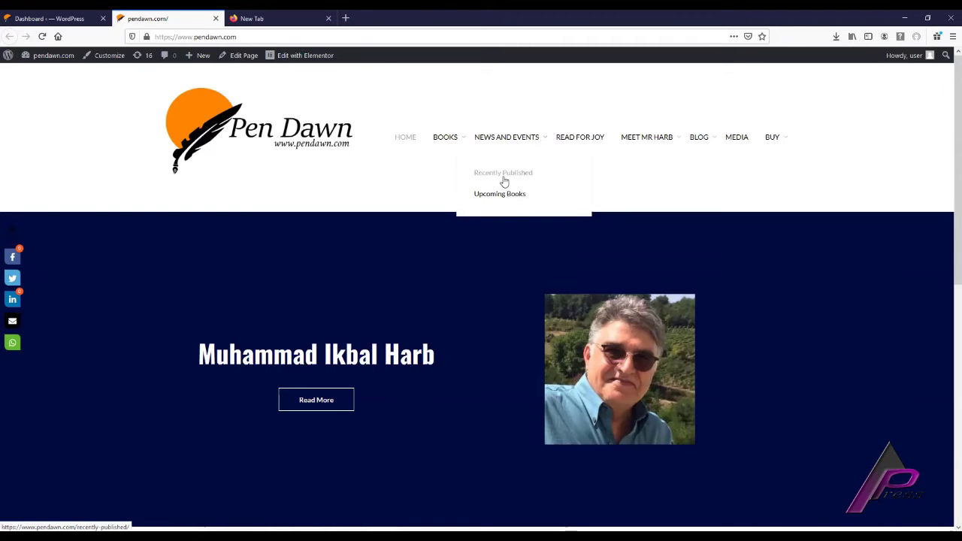
pyautogui.click(504, 180)
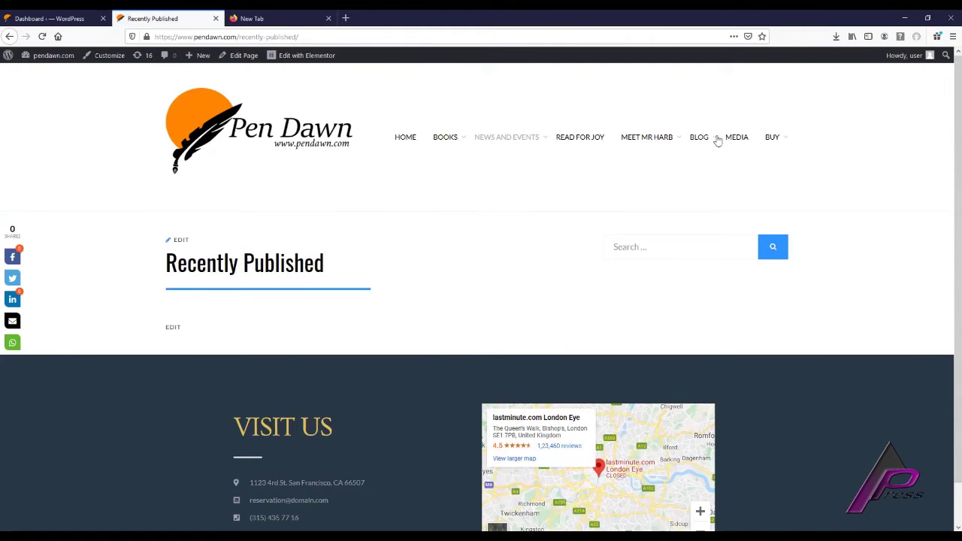
pyautogui.click(710, 177)
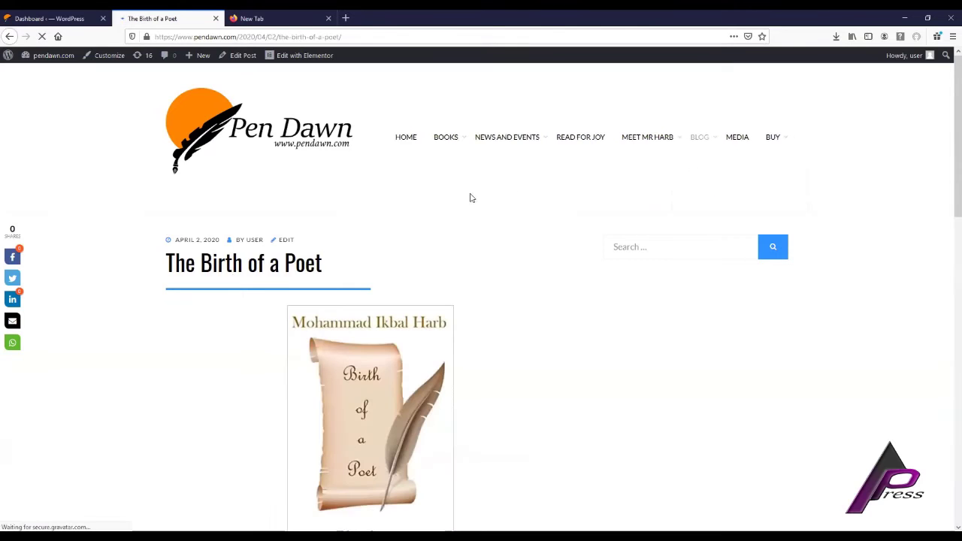
pyautogui.scroll(-1, 355, 243)
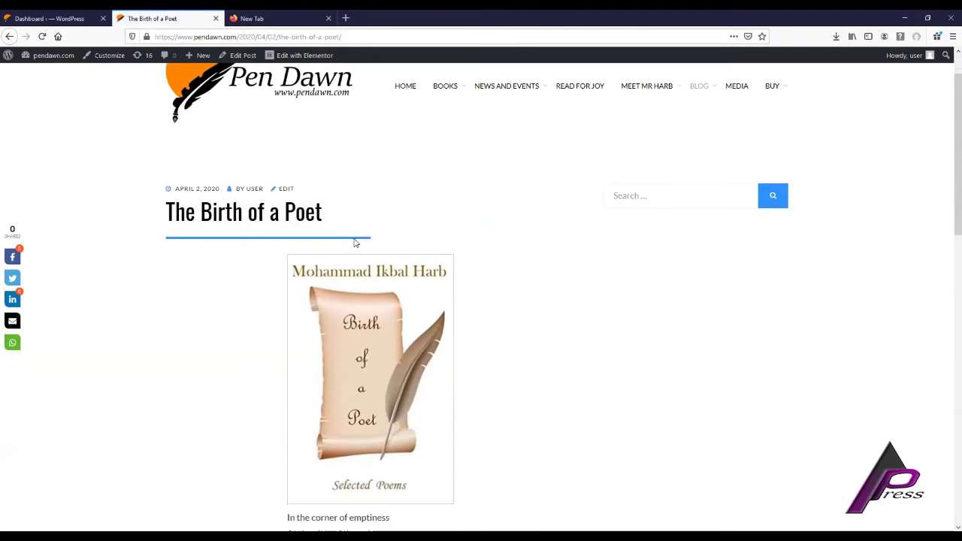
pyautogui.click(281, 193)
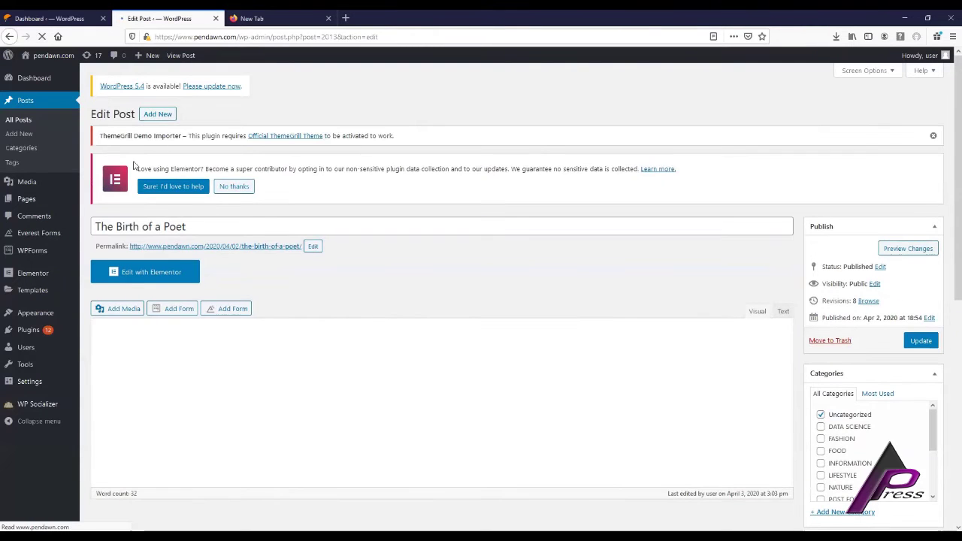
# Select and deselect the post heading text, then return to the Dashboard tab.
pyautogui.moveTo(92, 113); pyautogui.dragTo(132, 114)
pyautogui.click(226, 118)
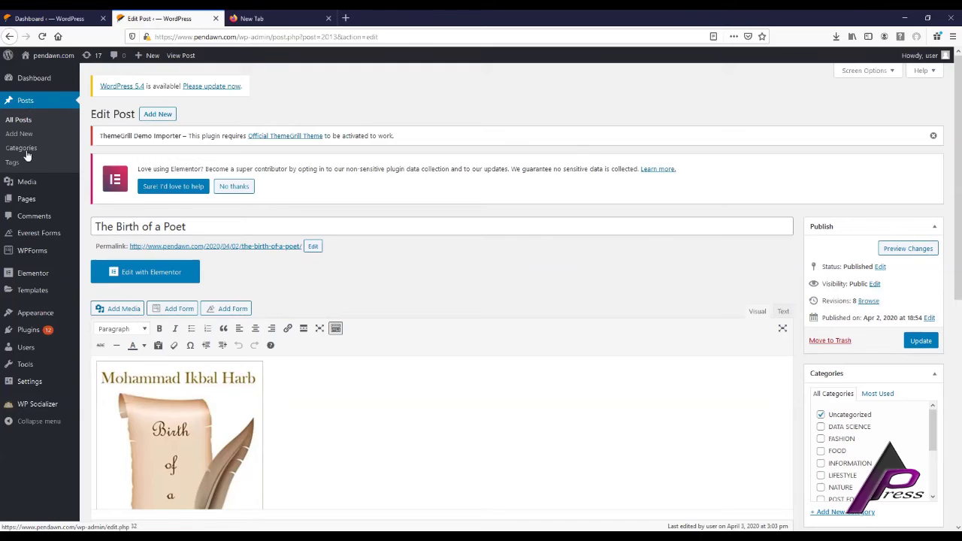
pyautogui.click(56, 18)
# Browse the All Pages list, then return to The Birth of a Poet editor tab.
pyautogui.moveTo(37, 137)
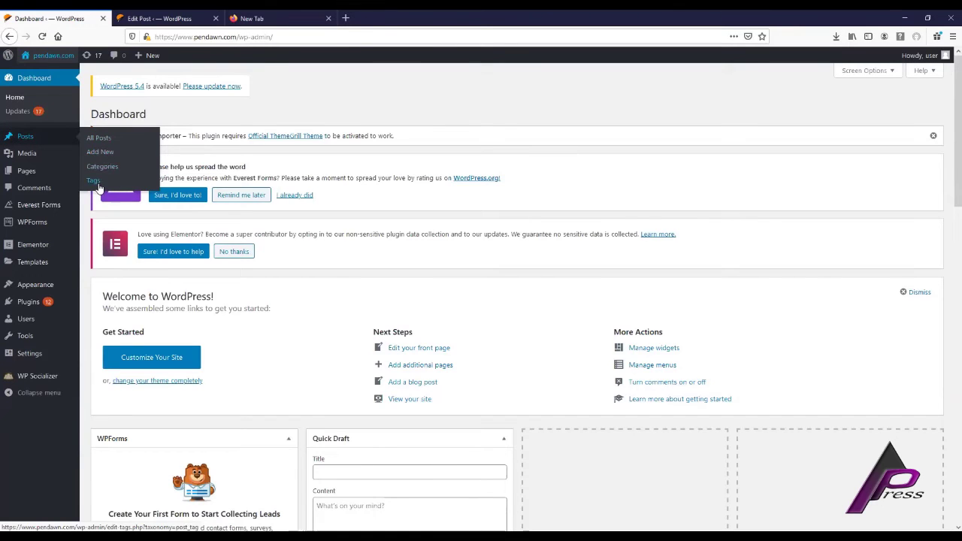
pyautogui.moveTo(26, 158)
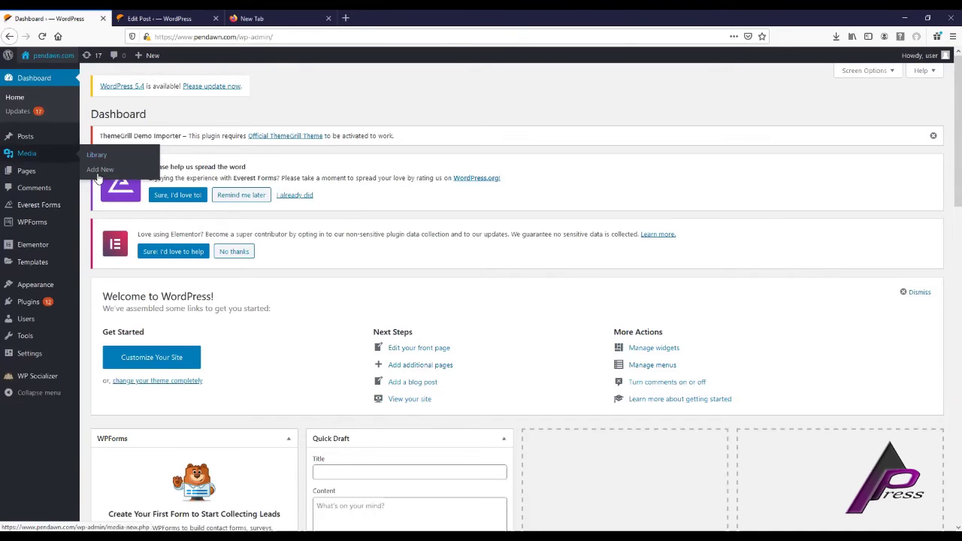
pyautogui.moveTo(37, 174)
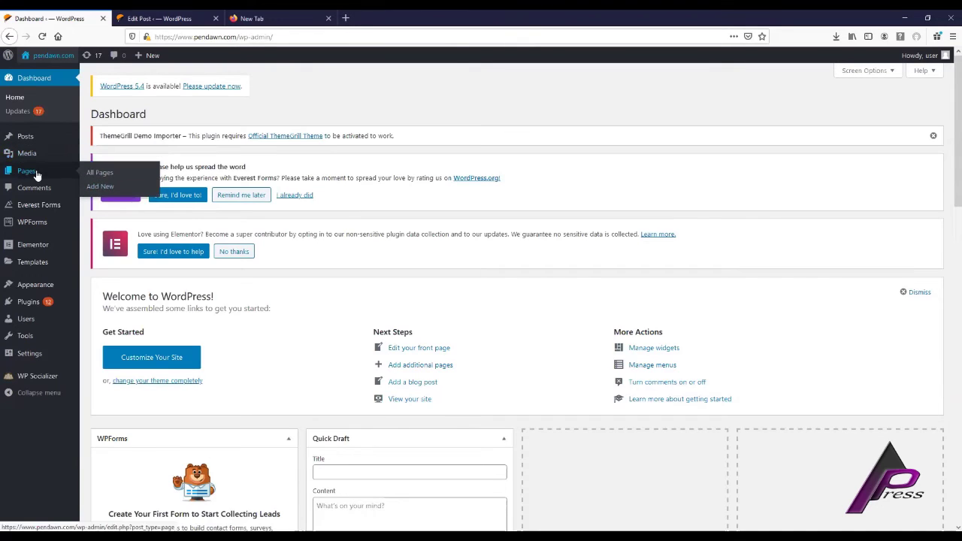
pyautogui.click(106, 174)
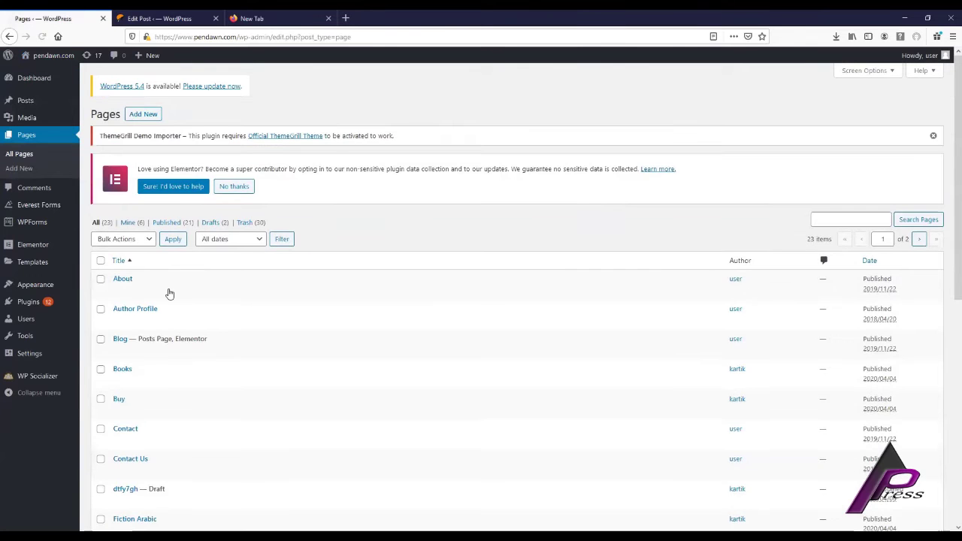
pyautogui.scroll(-6, 169, 293)
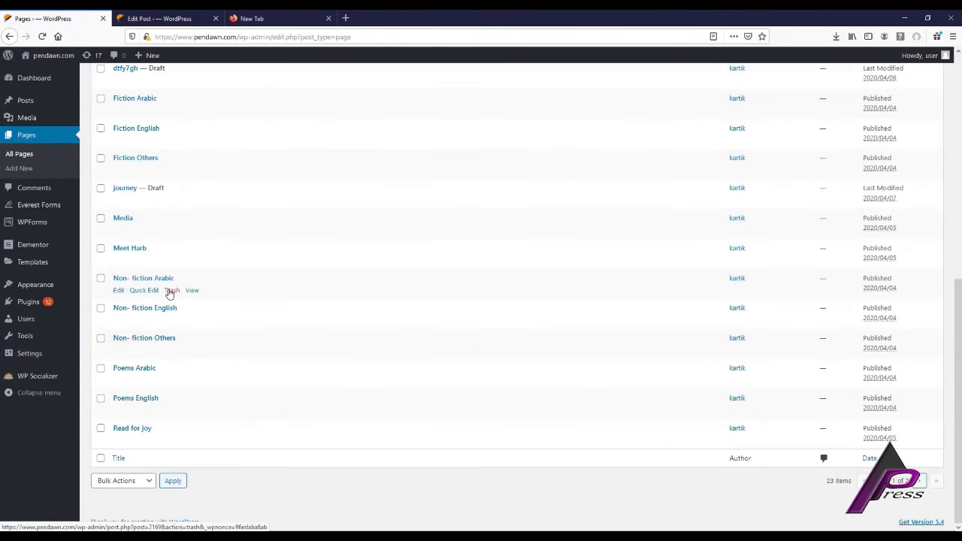
pyautogui.scroll(6, 169, 293)
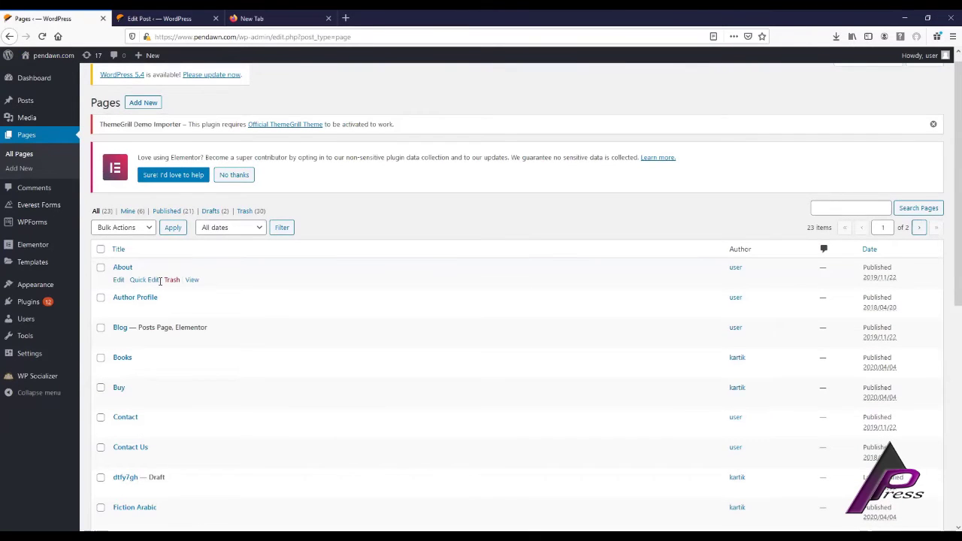
pyautogui.scroll(-4, 160, 280)
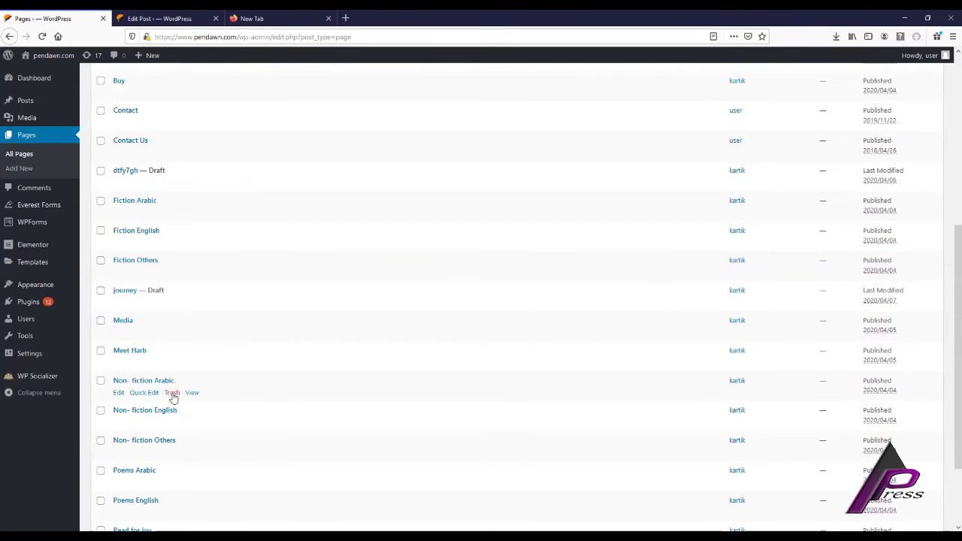
pyautogui.scroll(-1, 165, 392)
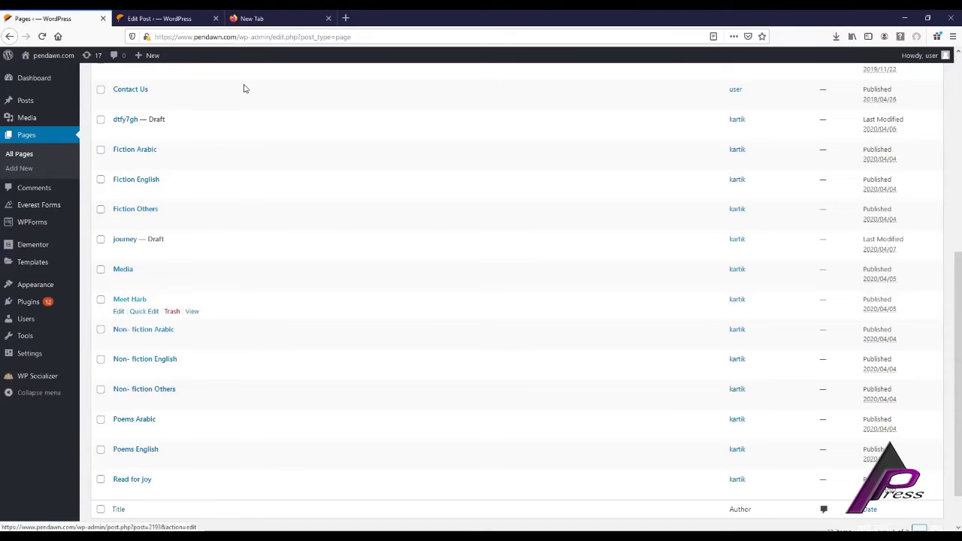
pyautogui.click(175, 22)
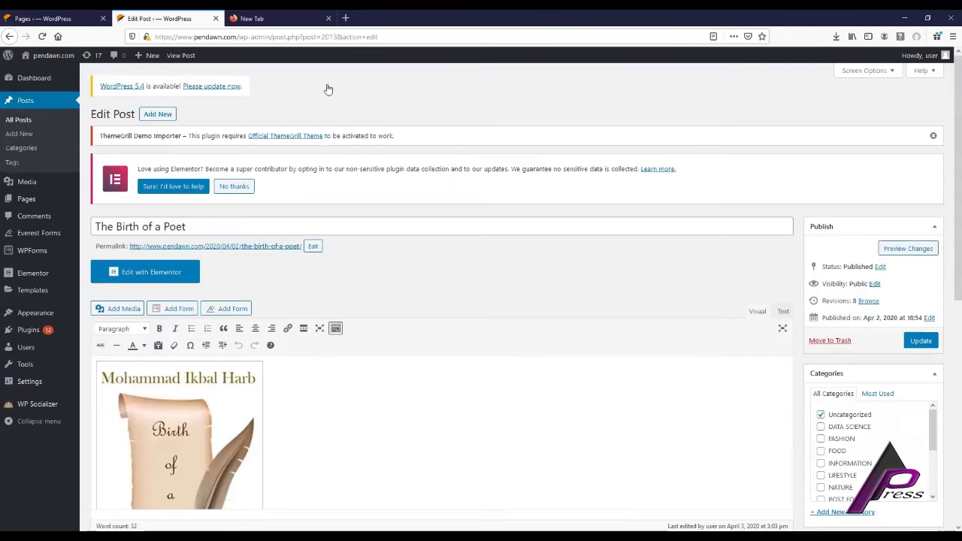
# Open MEET MR HARB from the live site menu to see the page has only a title.
pyautogui.click(53, 54)
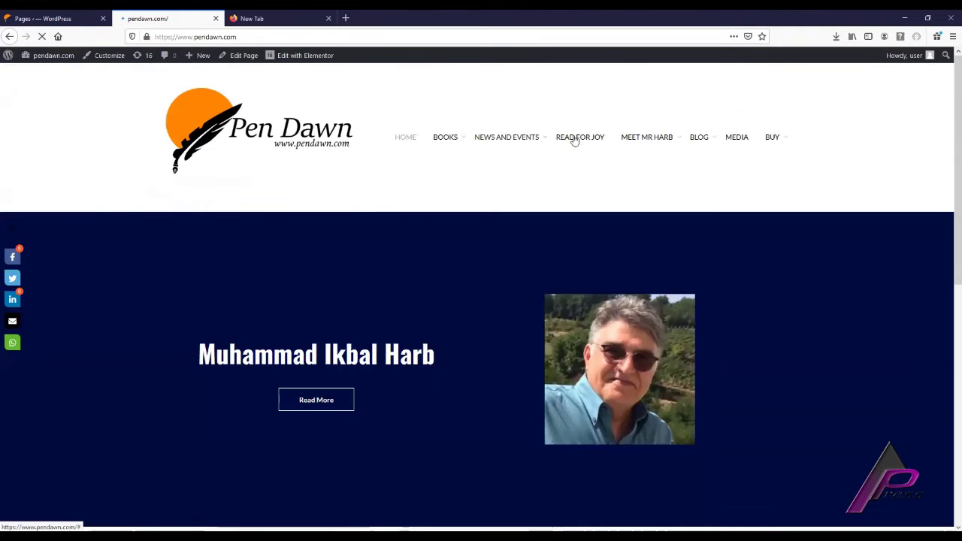
pyautogui.moveTo(644, 140)
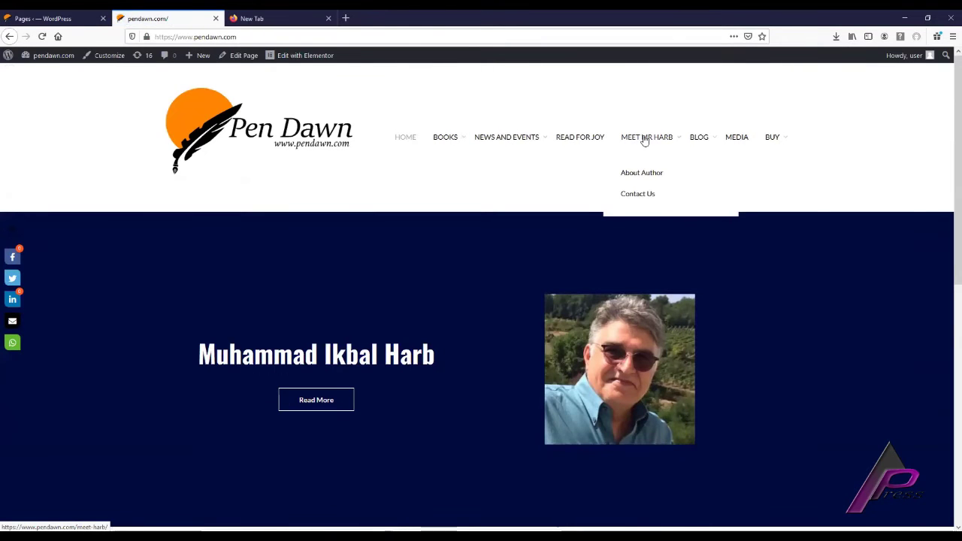
pyautogui.click(644, 140)
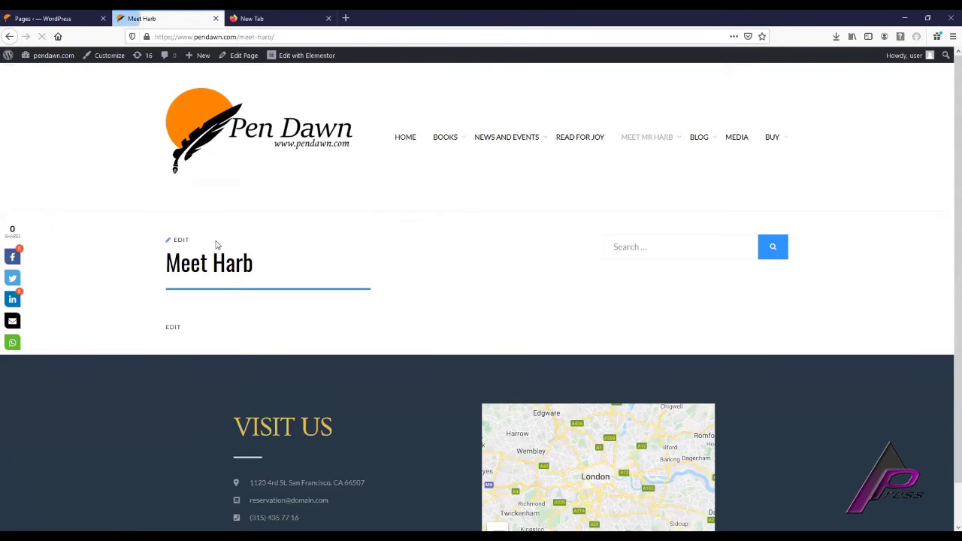
pyautogui.scroll(-1, 211, 246)
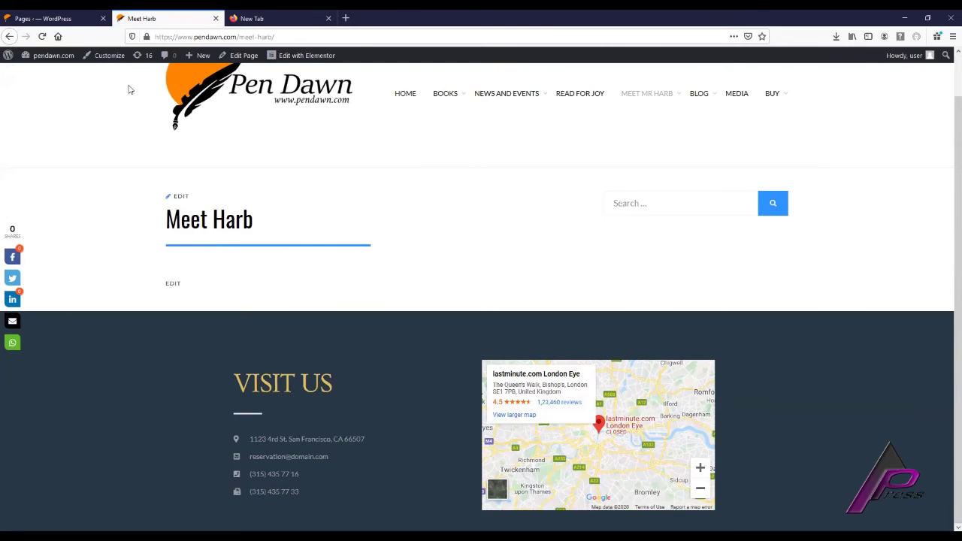
pyautogui.click(67, 21)
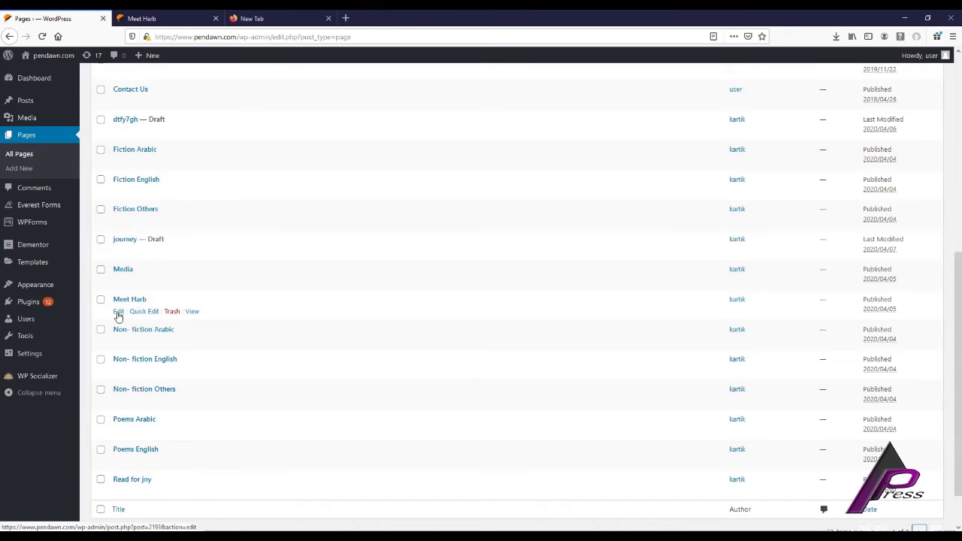
# Switch back to the tab showing the live Meet Harb page.
pyautogui.click(151, 18)
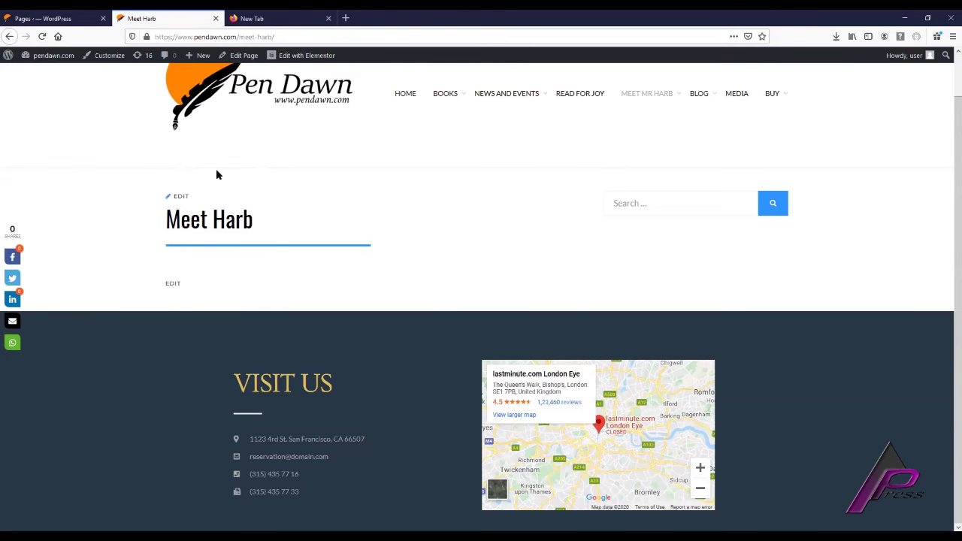
pyautogui.scroll(1, 260, 155)
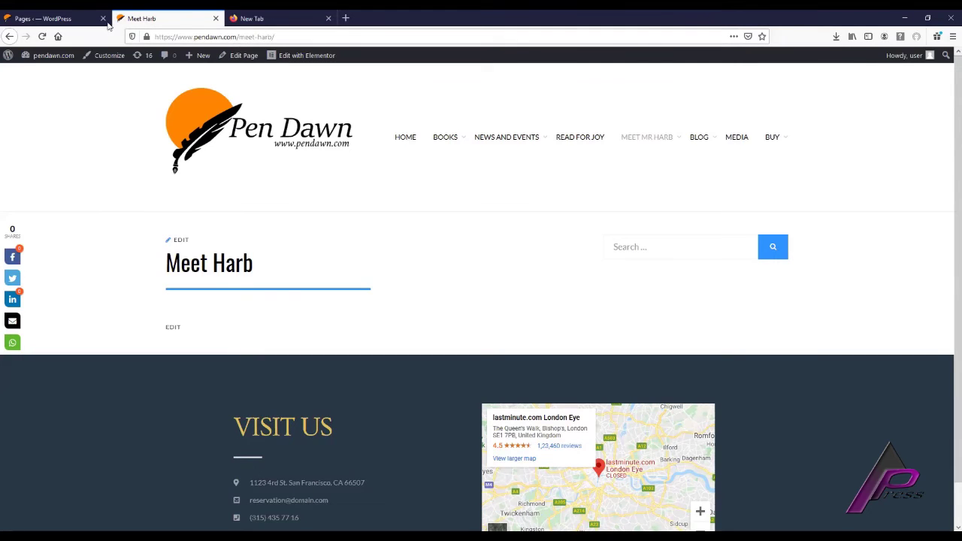
pyautogui.click(45, 18)
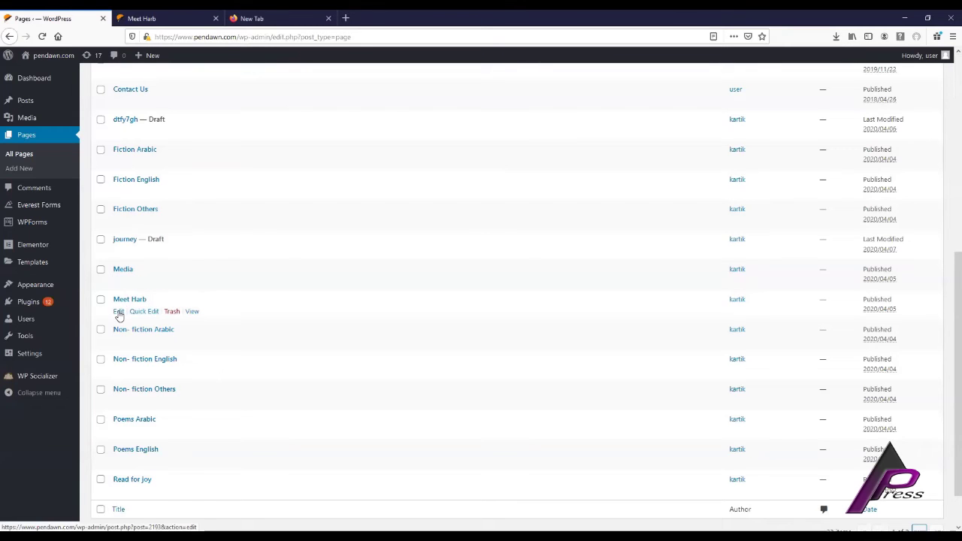
pyautogui.click(119, 313)
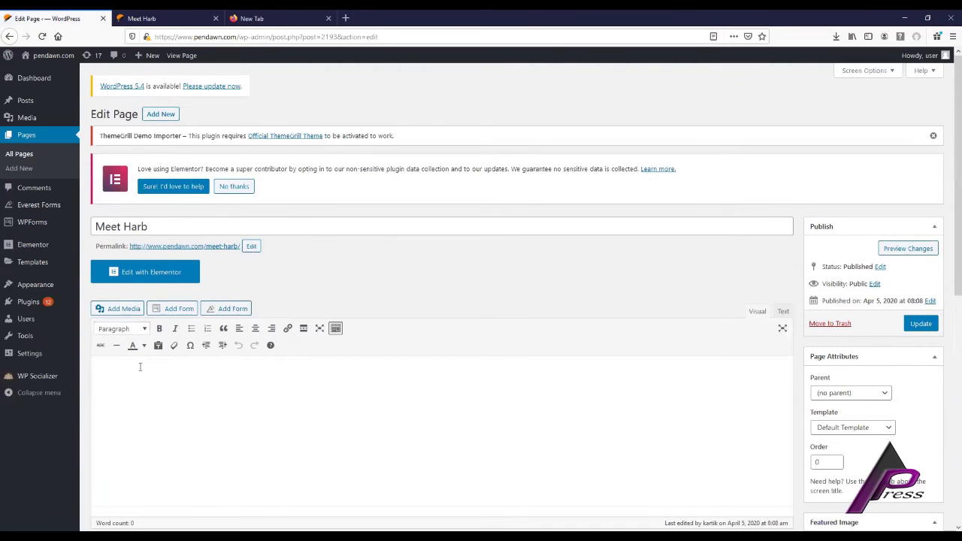
# Add 'Hey we are exited to know' to the Meet Harb page body, update, and view it live.
pyautogui.scroll(-2, 129, 302)
pyautogui.click(134, 269)
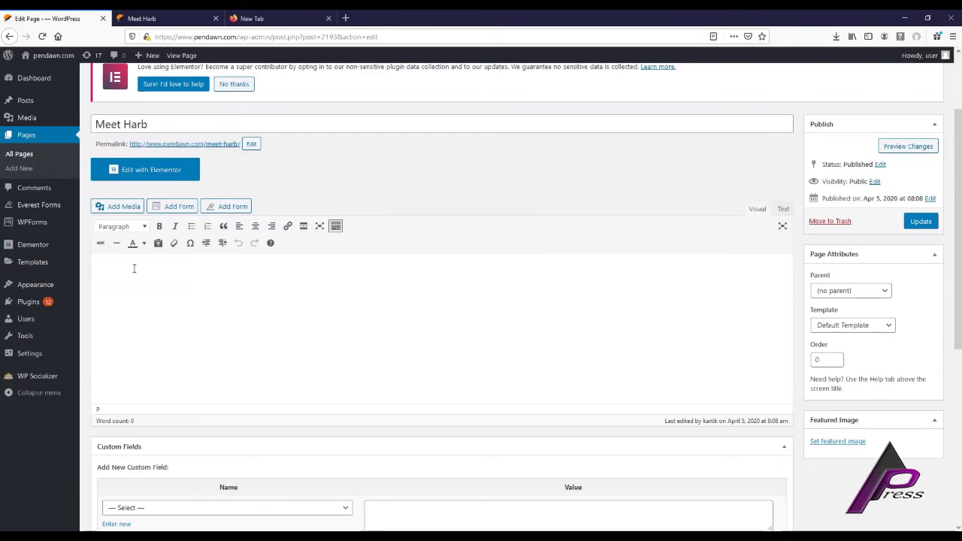
pyautogui.write('Hey we are exited to know that you are interested in meeting Mr Harb!')
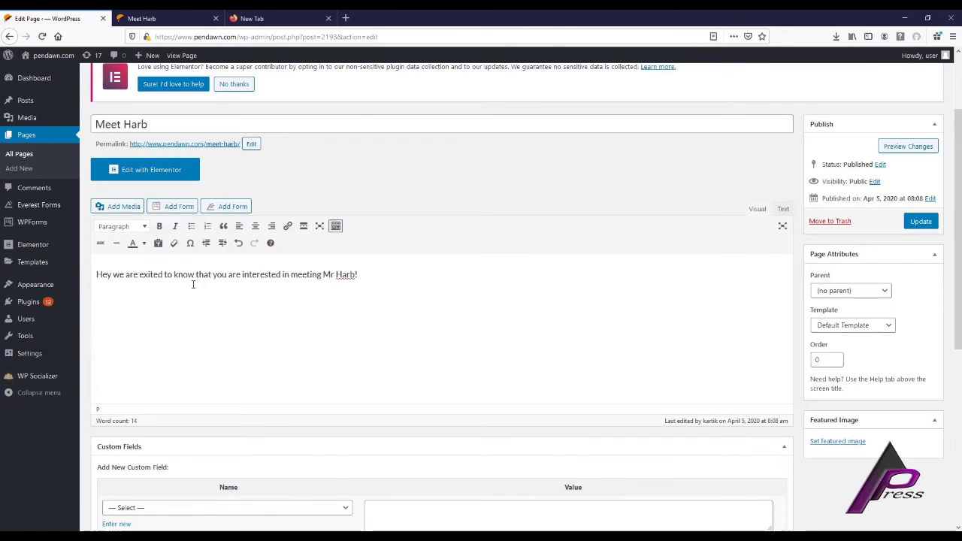
pyautogui.click(923, 222)
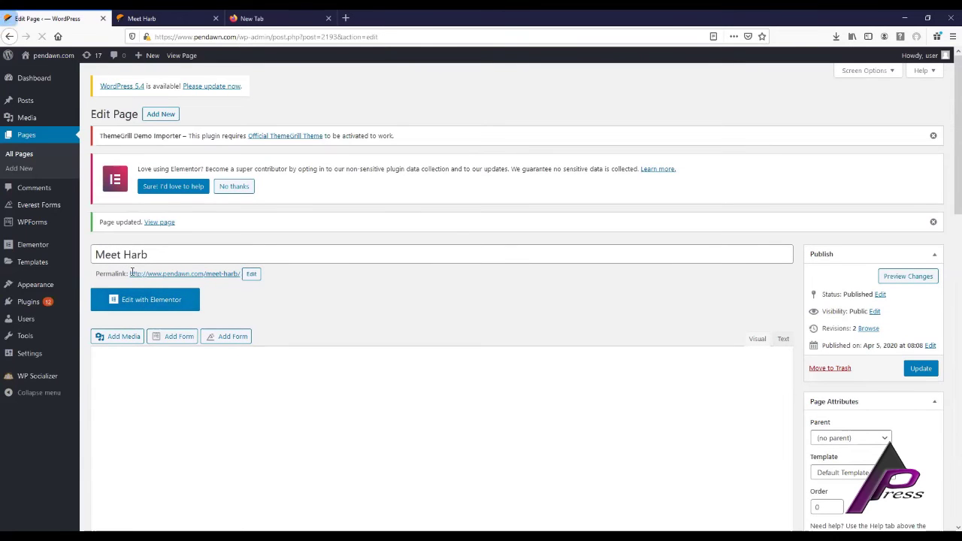
pyautogui.click(199, 25)
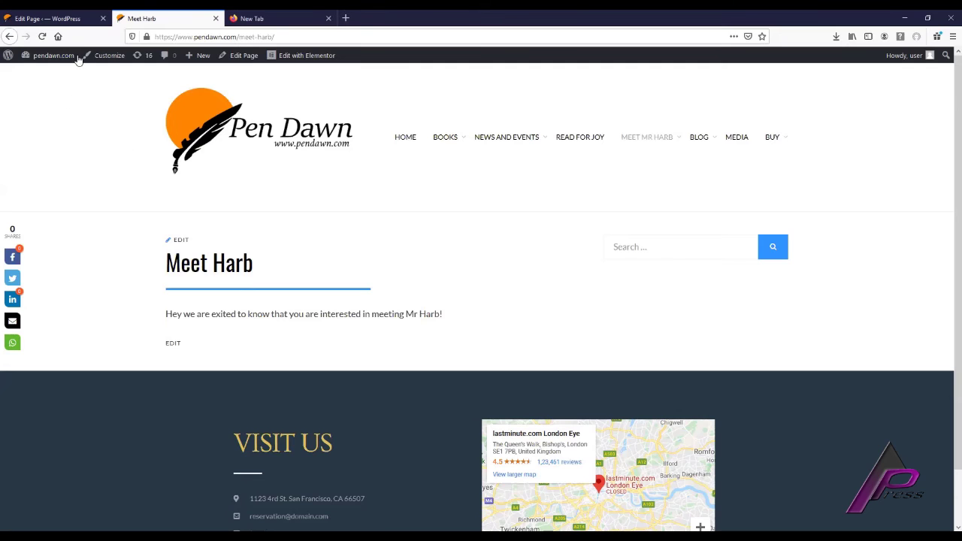
pyautogui.click(71, 18)
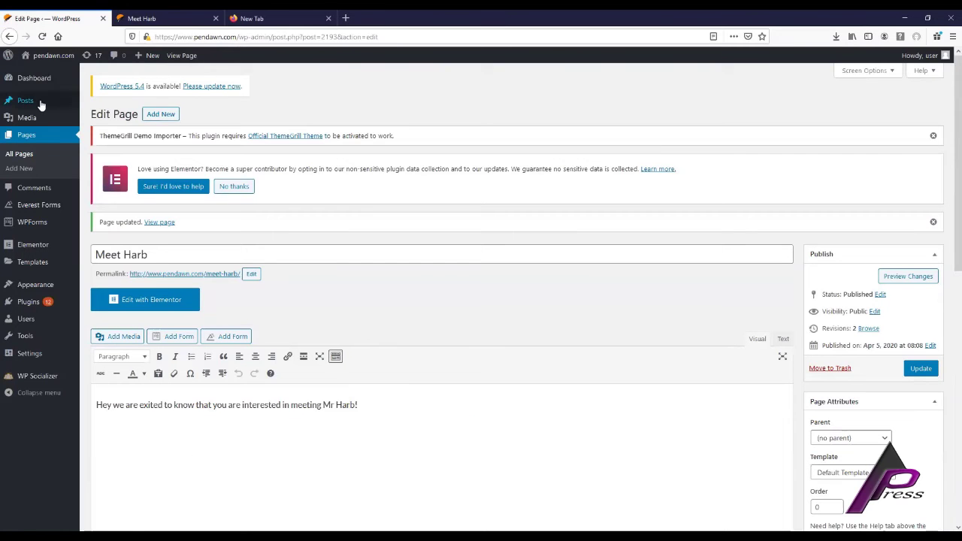
# From All Posts, open The Birth of a Poet in the post editor.
pyautogui.moveTo(38, 103)
pyautogui.click(94, 106)
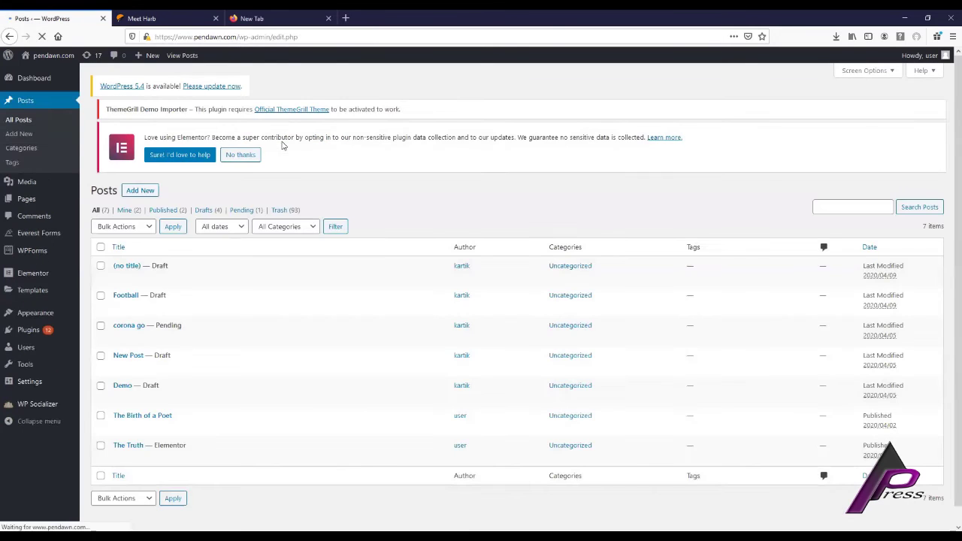
pyautogui.scroll(-1, 182, 298)
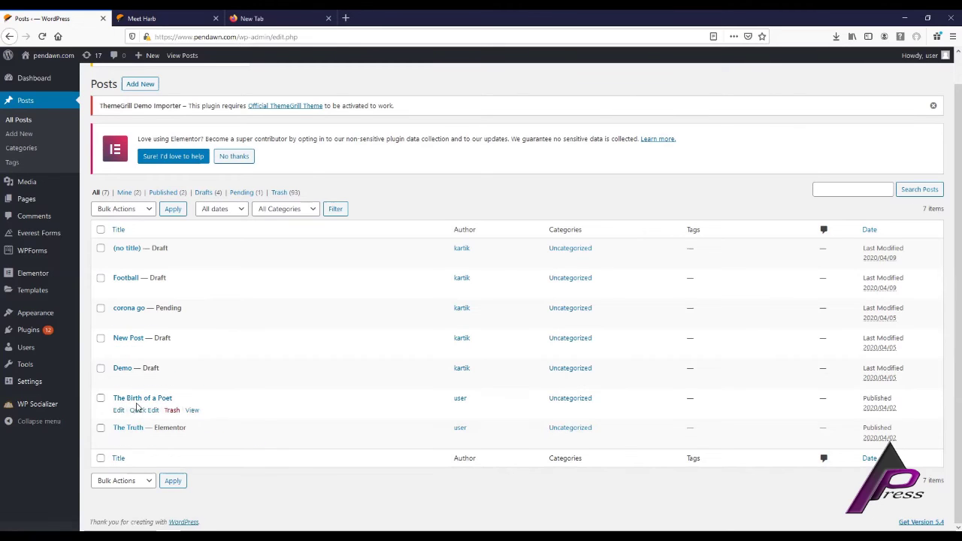
pyautogui.click(119, 411)
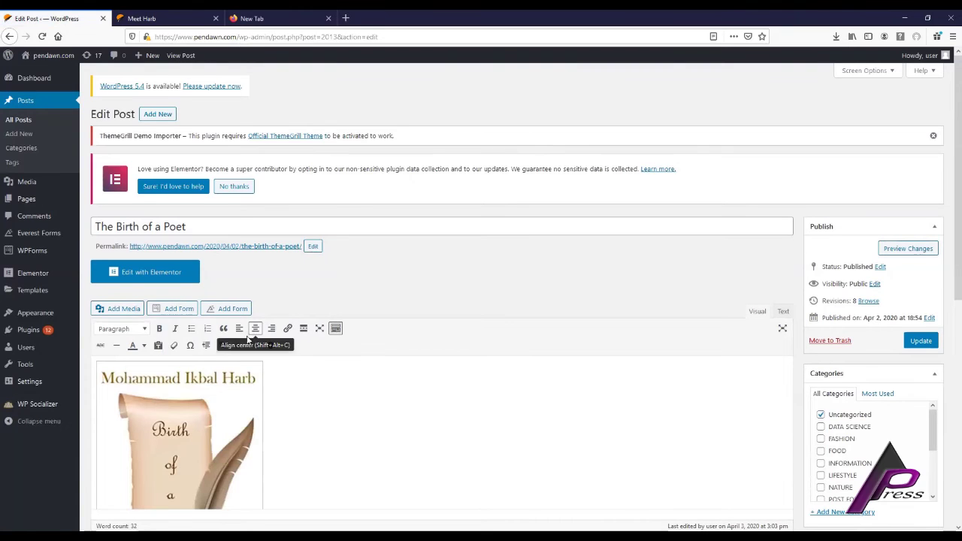
# Place the caret after the poem's last line, update the post, and review the reloaded content.
pyautogui.scroll(-3, 225, 344)
pyautogui.scroll(-4, 226, 348)
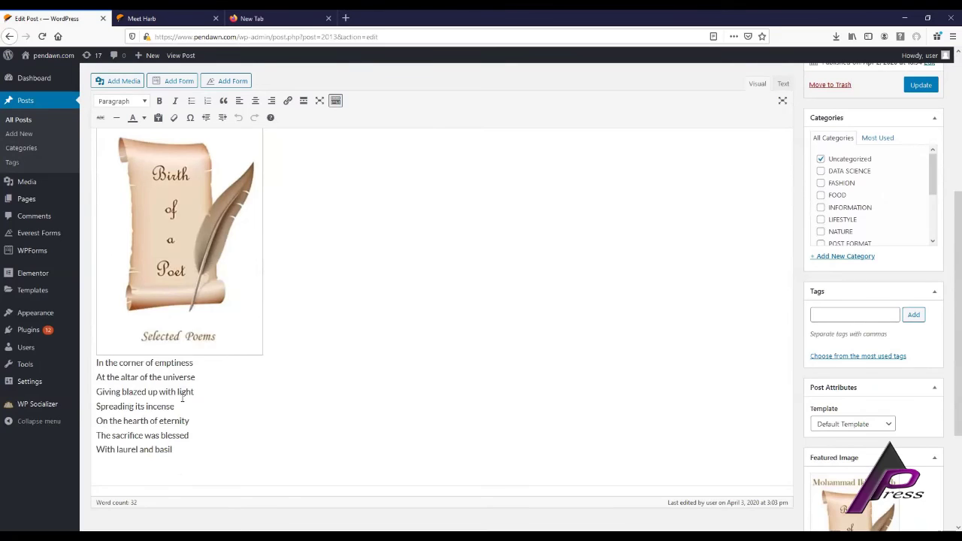
pyautogui.click(178, 454)
pyautogui.scroll(3, 292, 291)
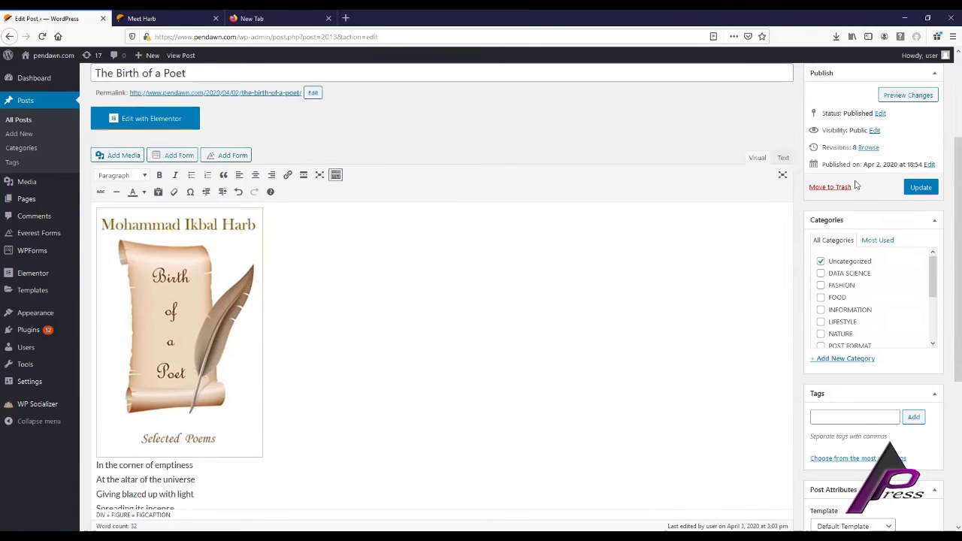
pyautogui.click(920, 188)
pyautogui.scroll(-2, 281, 316)
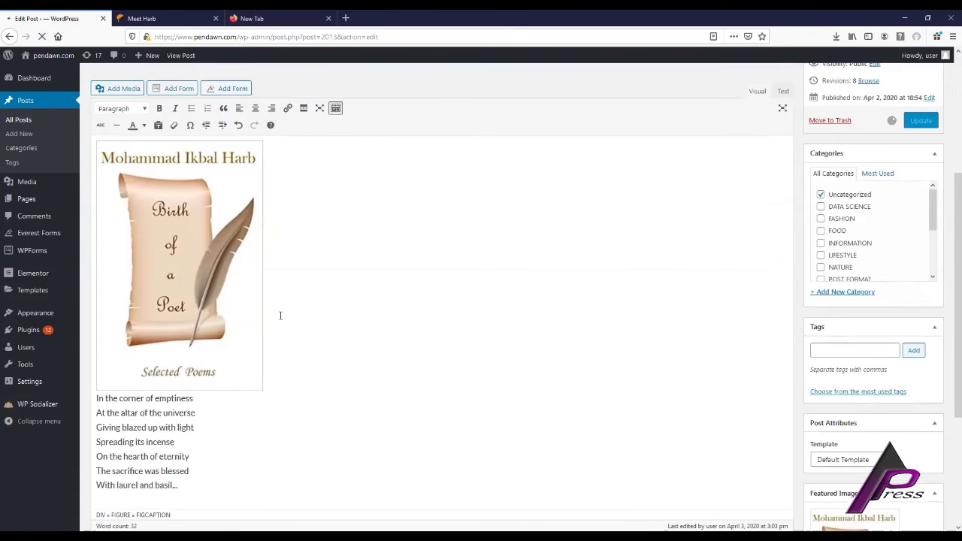
pyautogui.scroll(-2, 280, 315)
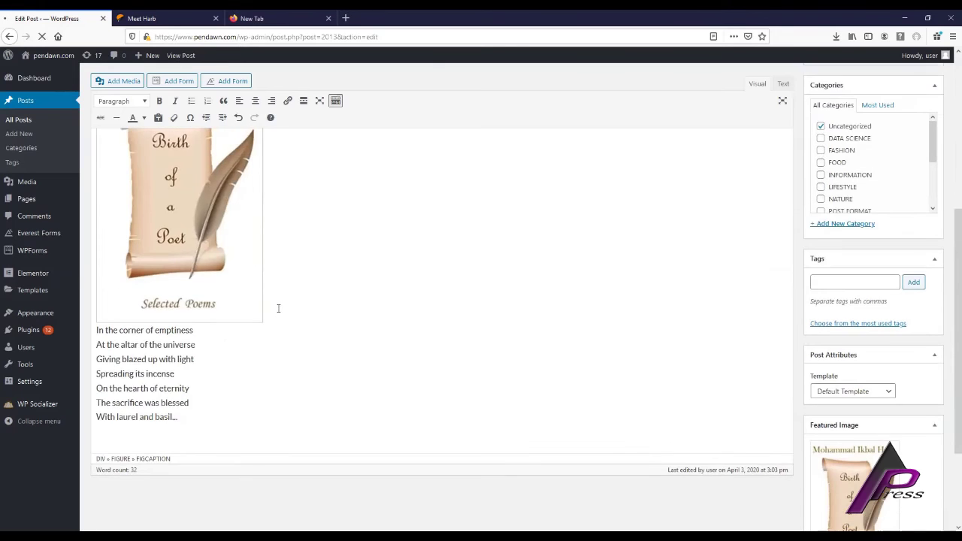
pyautogui.scroll(-4, 150, 271)
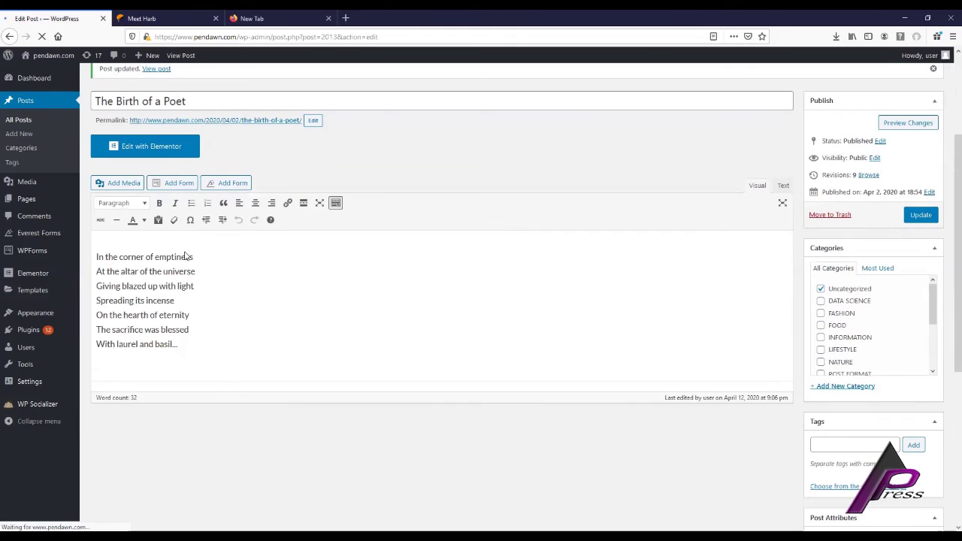
pyautogui.scroll(-3, 297, 251)
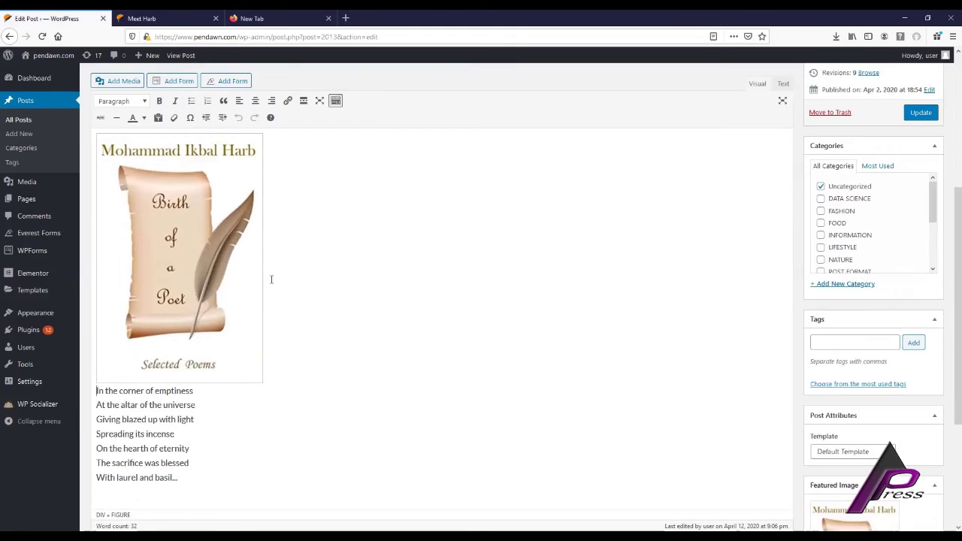
pyautogui.scroll(1, 305, 217)
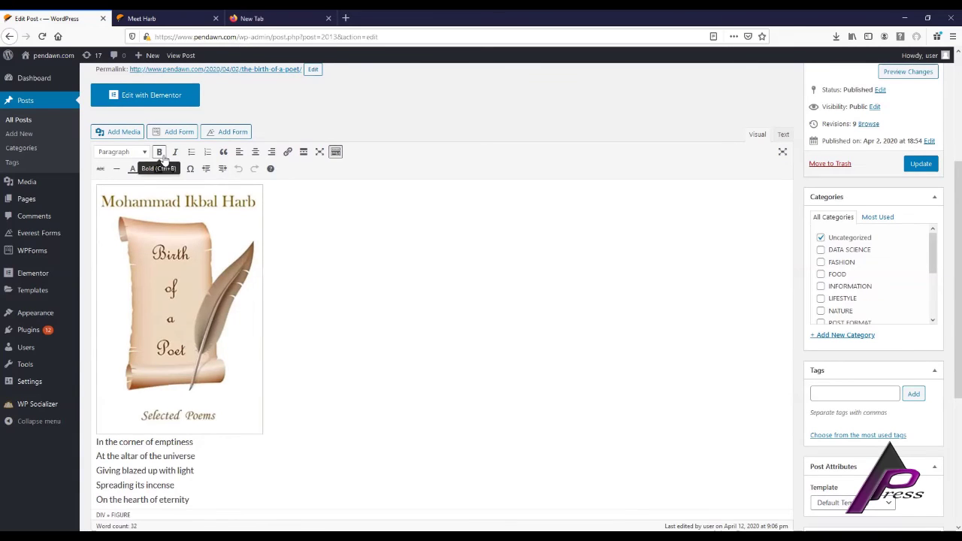
# Bold the poem's opening word 'In' and italicize 'corner of emptiness' on the first line.
pyautogui.click(97, 442)
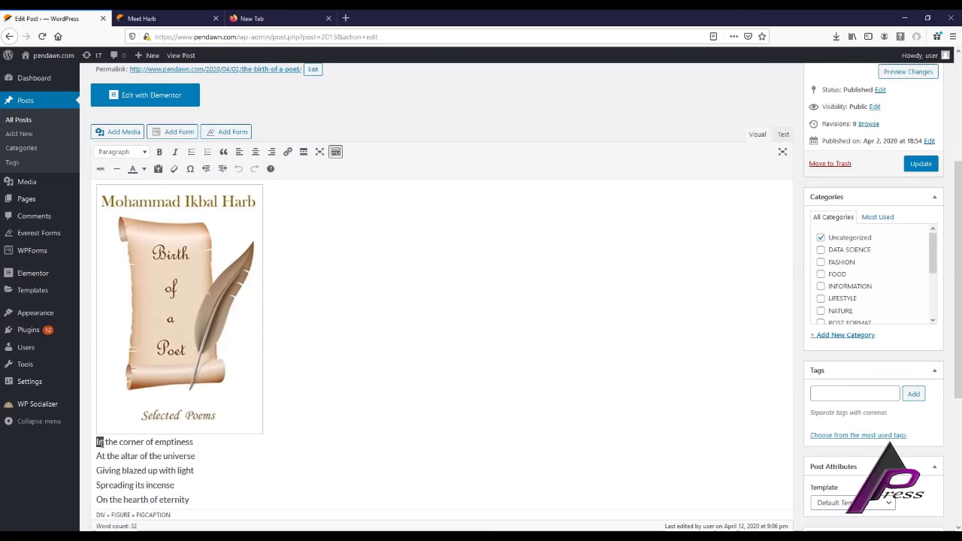
pyautogui.click(159, 151)
pyautogui.click(277, 357)
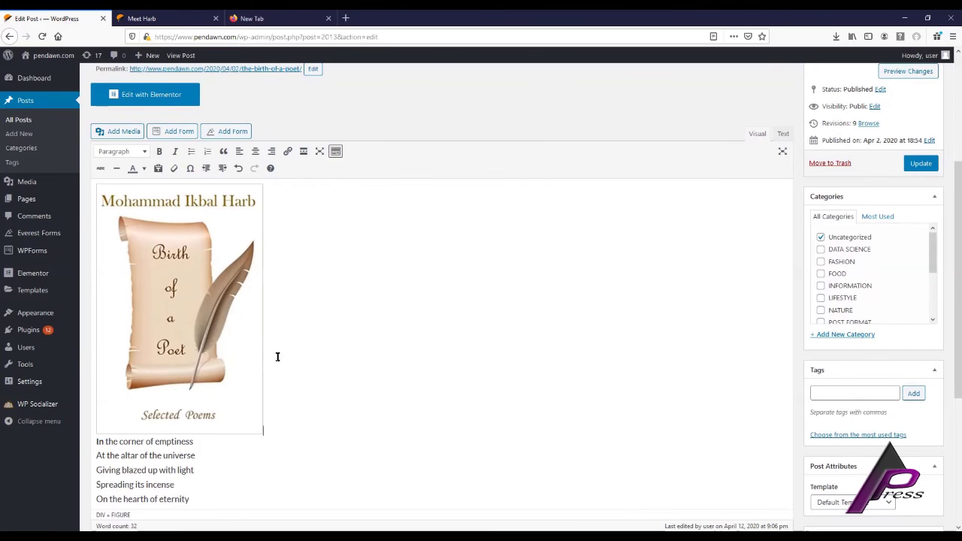
pyautogui.click(107, 443)
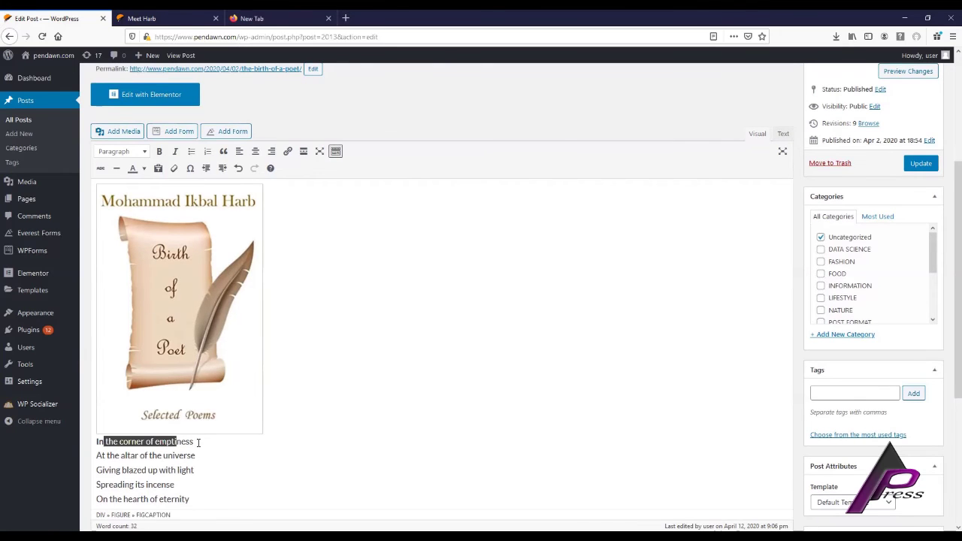
pyautogui.moveTo(198, 442); pyautogui.dragTo(194, 442)
pyautogui.click(176, 151)
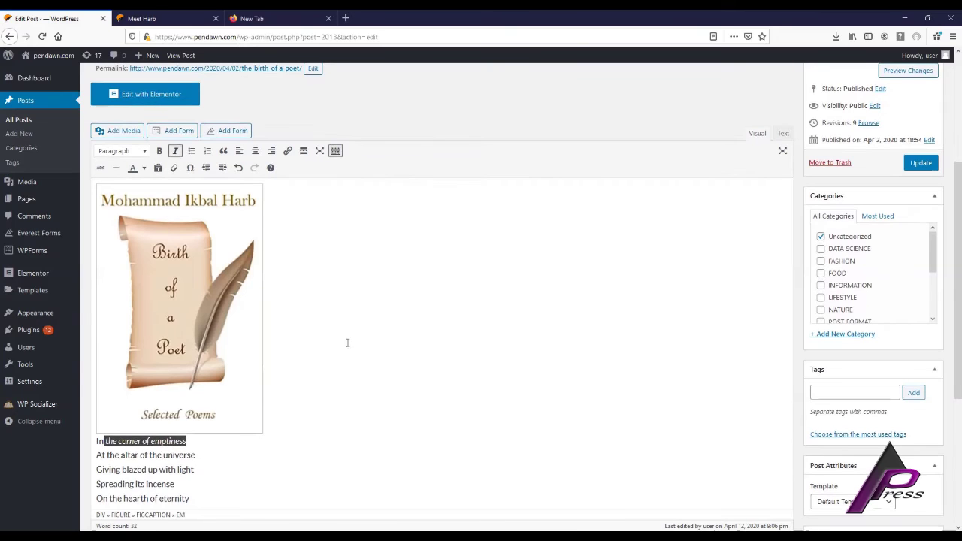
pyautogui.click(348, 343)
# Italicize the remaining six poem lines and add a Read More break below the poem.
pyautogui.scroll(-3, 347, 343)
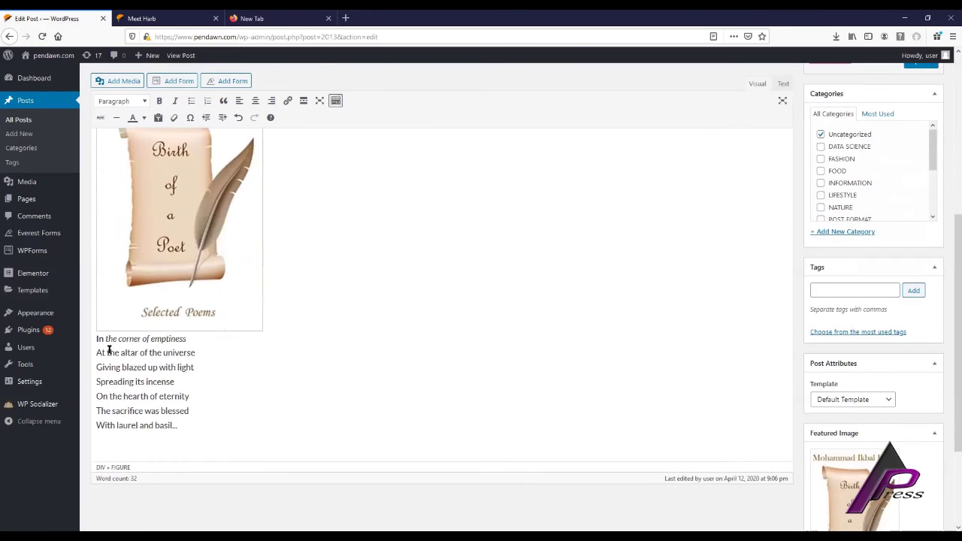
pyautogui.moveTo(97, 353); pyautogui.dragTo(177, 430)
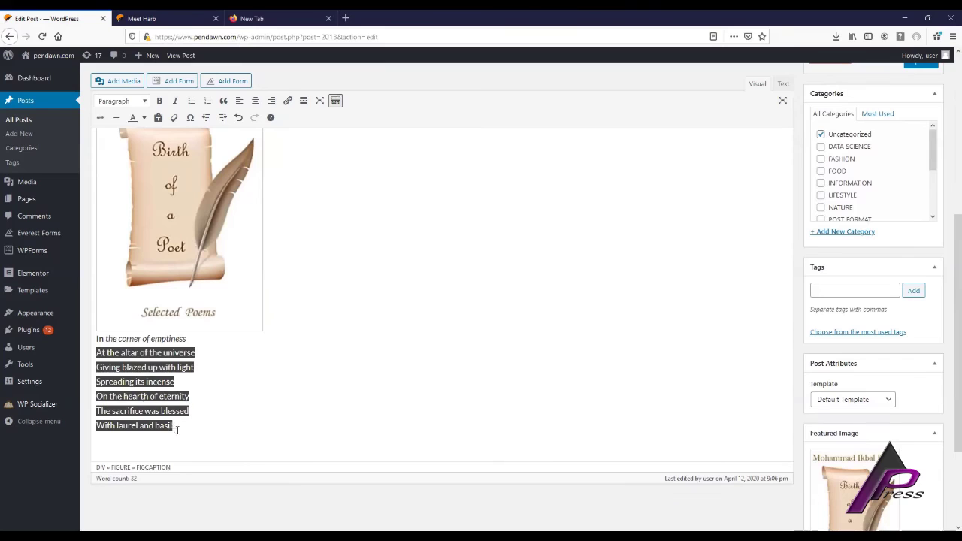
pyautogui.click(175, 101)
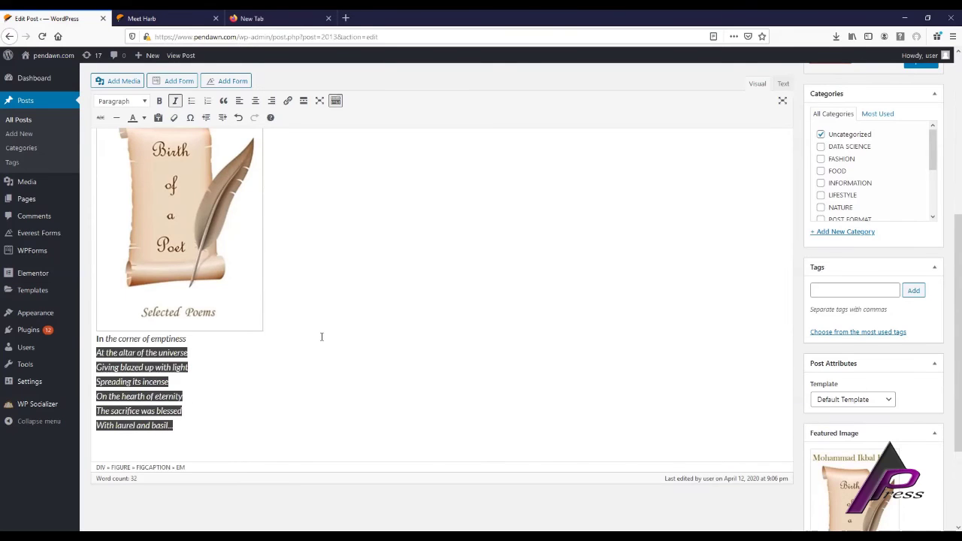
pyautogui.click(334, 335)
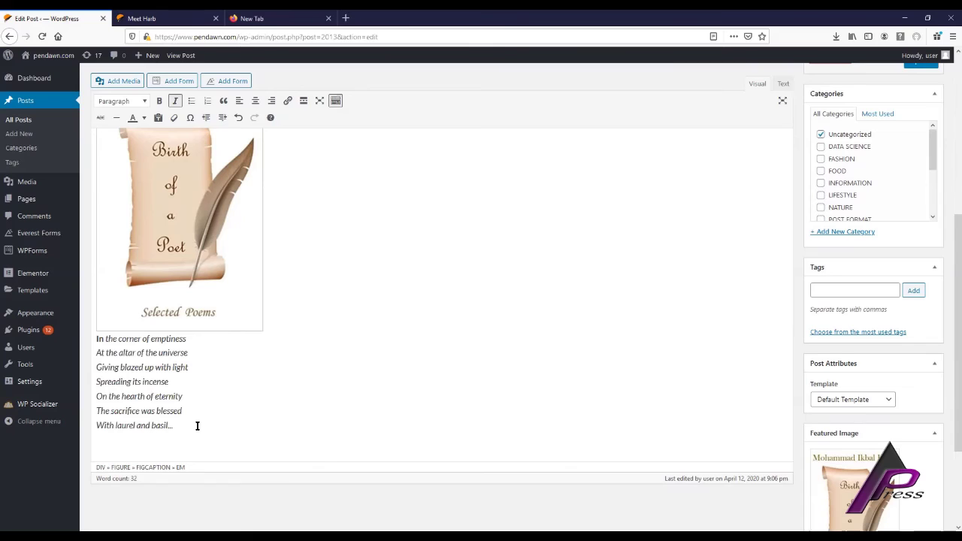
pyautogui.press('Return')
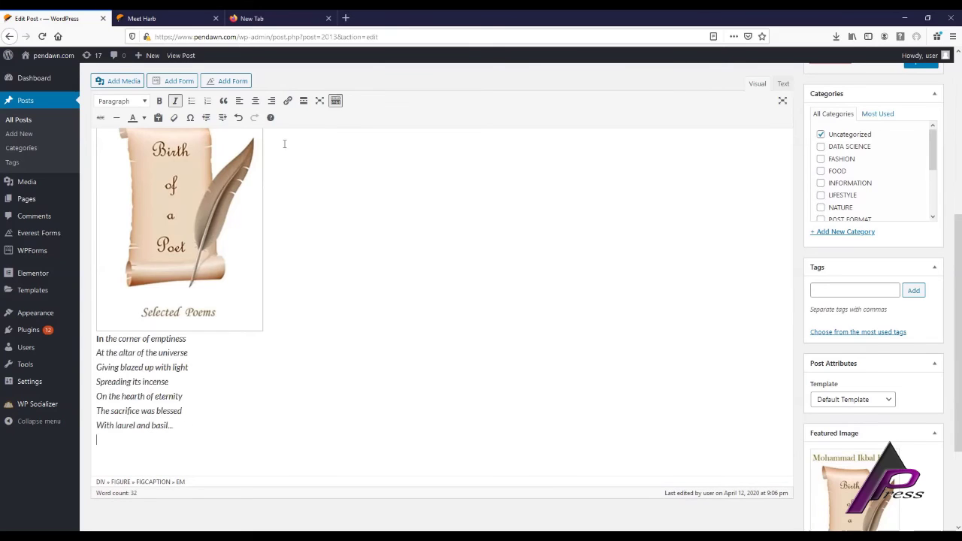
pyautogui.click(303, 102)
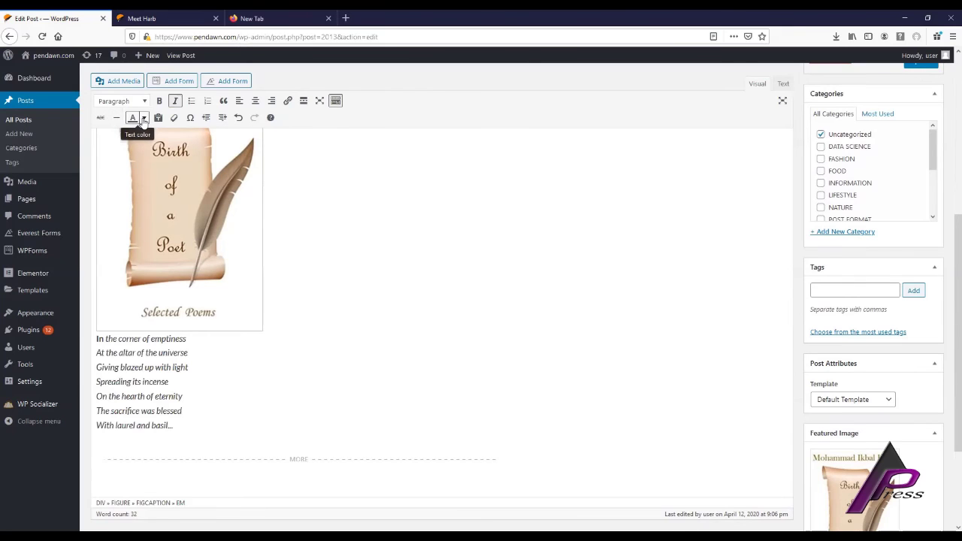
# Colour the italic poem lines gold, then switch them to the light blue cyan swatch instead.
pyautogui.moveTo(105, 339); pyautogui.dragTo(174, 425)
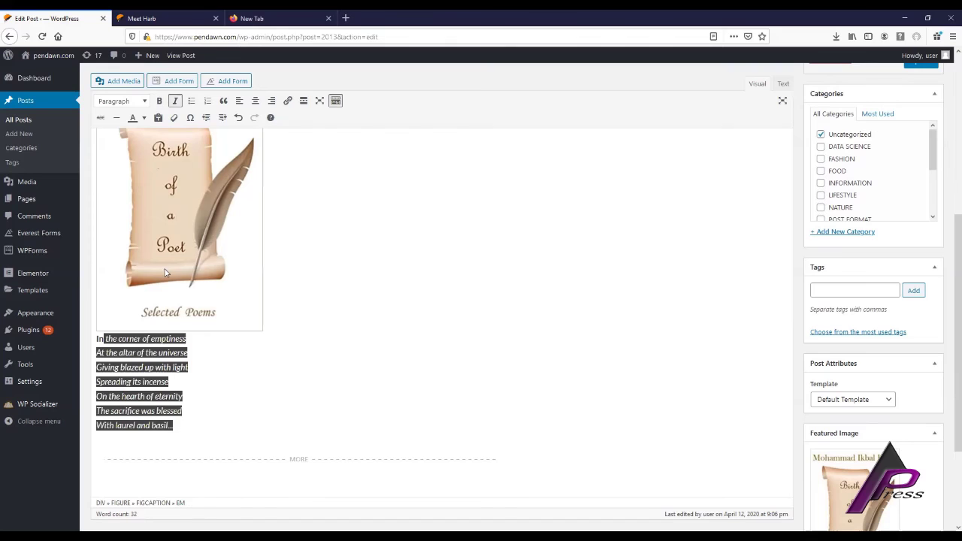
pyautogui.click(145, 118)
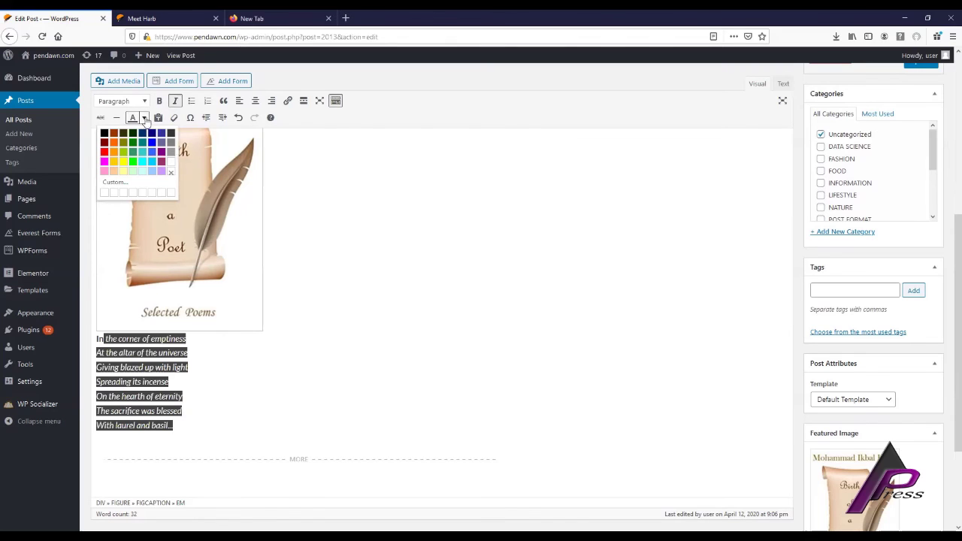
pyautogui.click(115, 165)
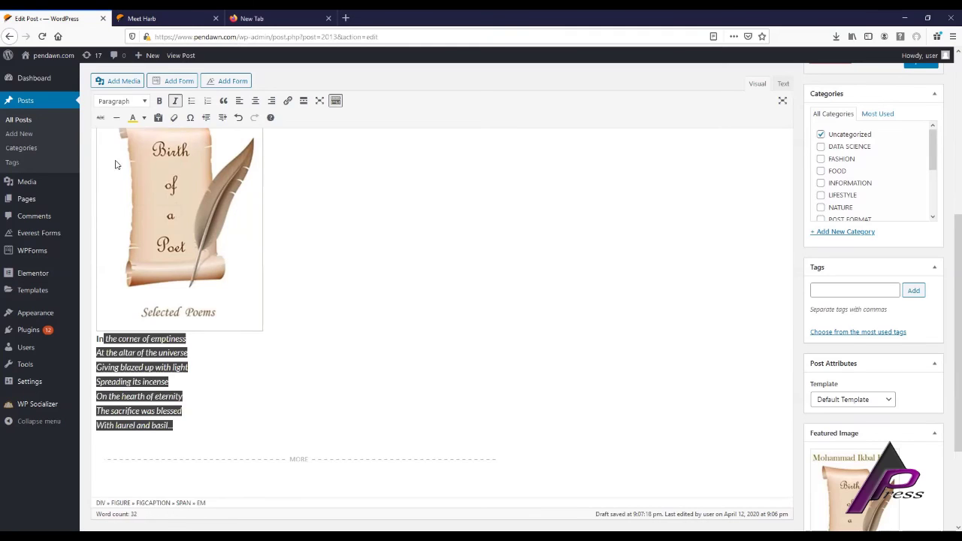
pyautogui.click(338, 276)
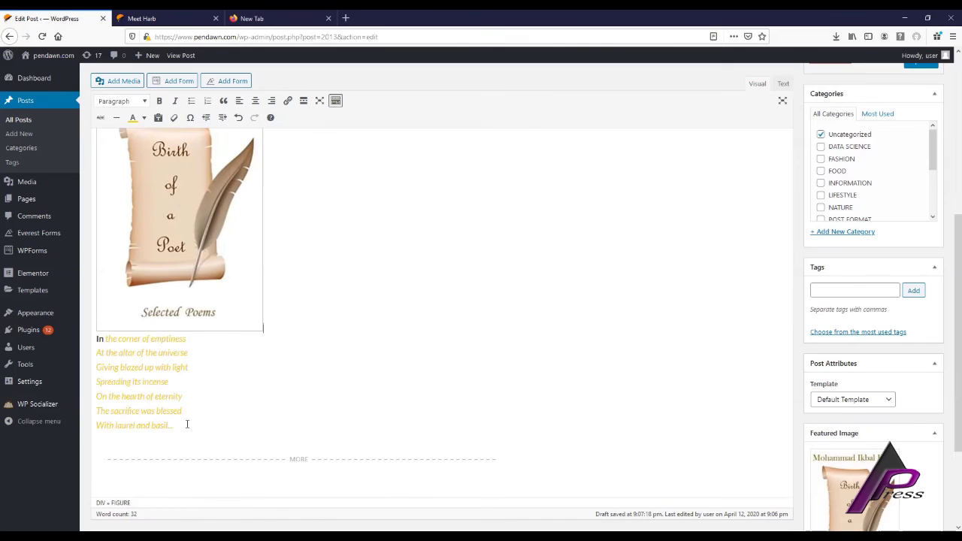
pyautogui.moveTo(179, 424); pyautogui.dragTo(103, 339)
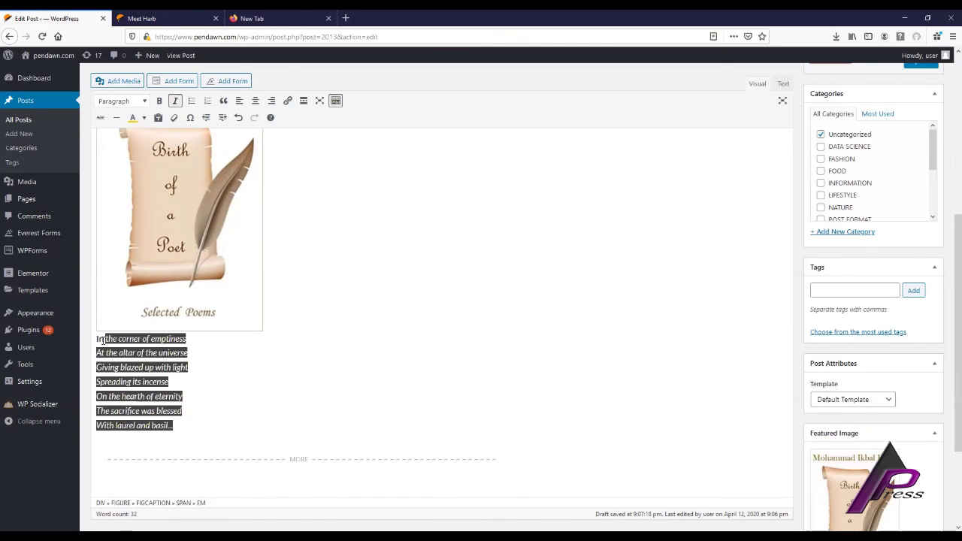
pyautogui.click(144, 117)
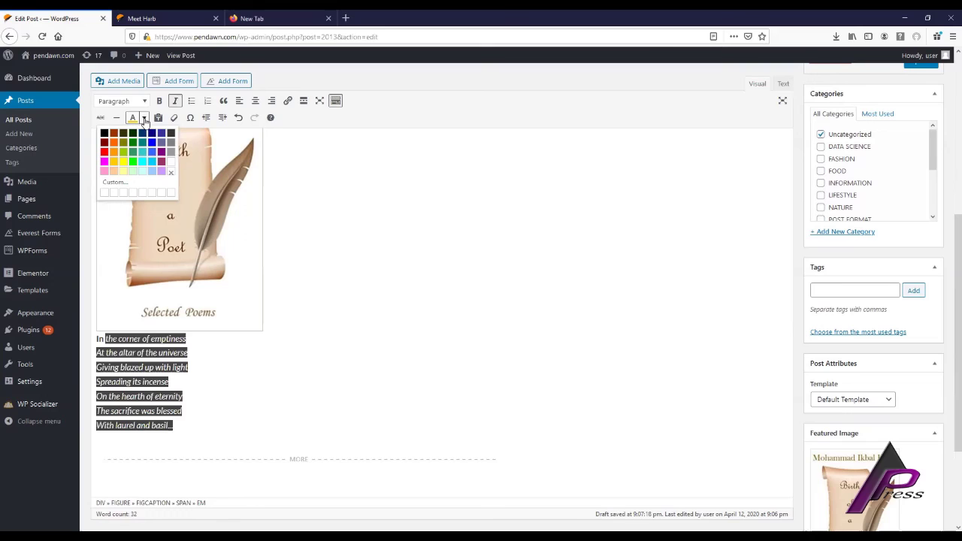
pyautogui.click(145, 165)
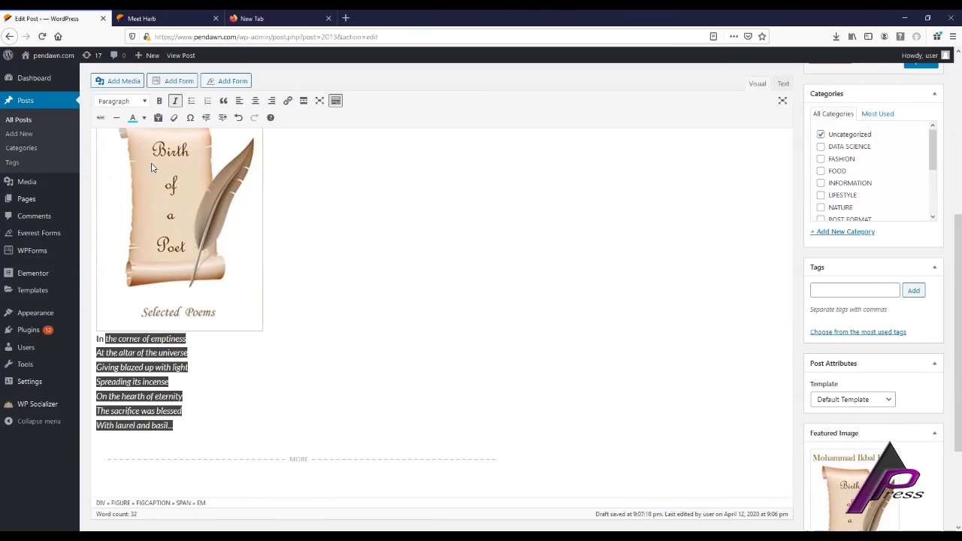
pyautogui.click(488, 284)
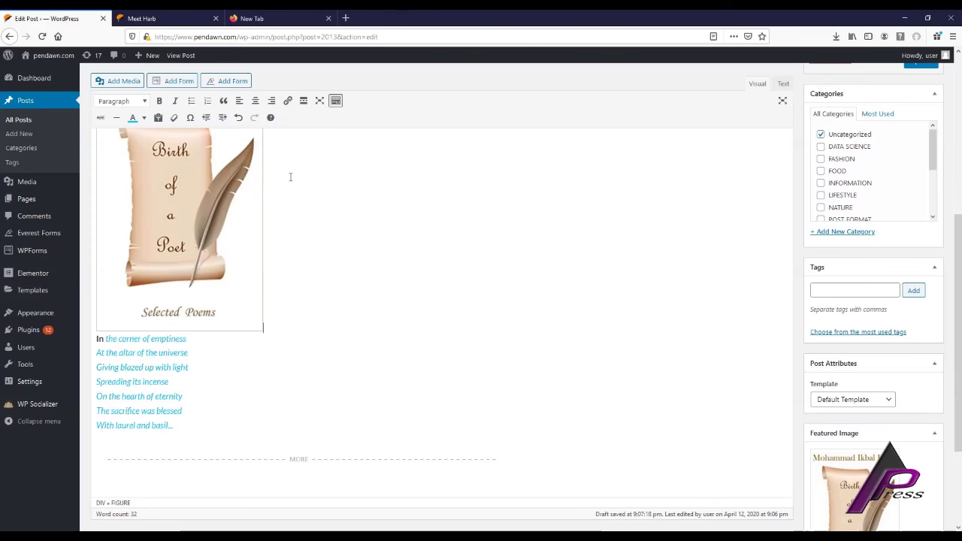
pyautogui.scroll(1, 290, 197)
pyautogui.scroll(2, 291, 198)
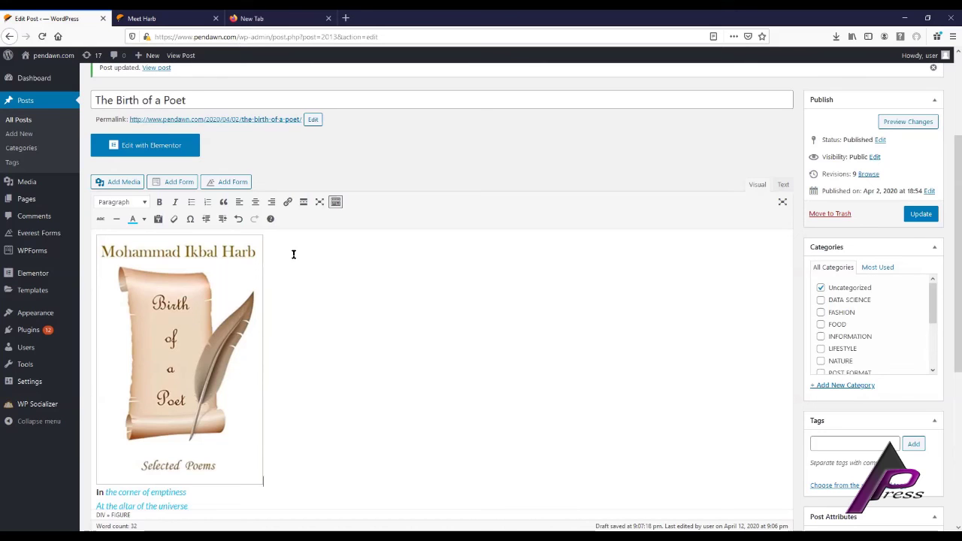
pyautogui.scroll(3, 293, 255)
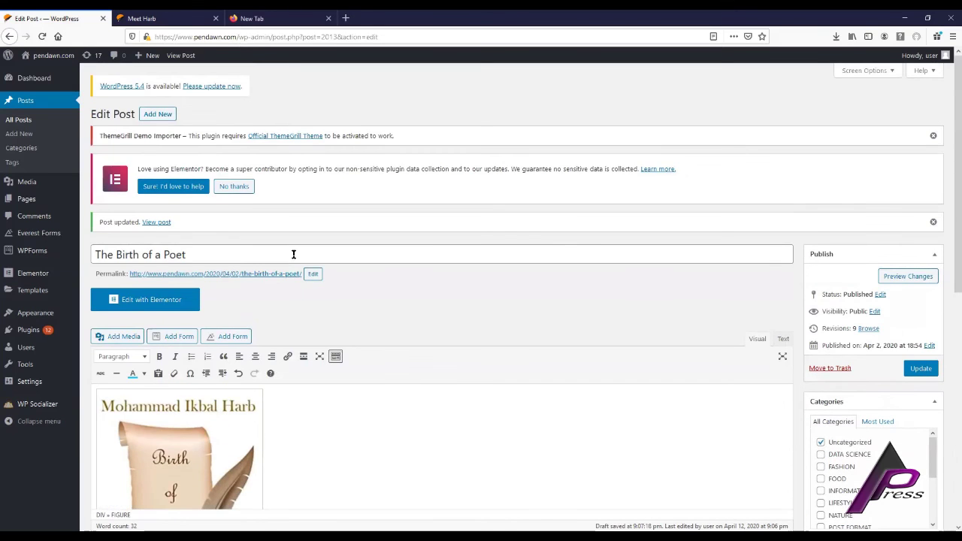
pyautogui.click(294, 255)
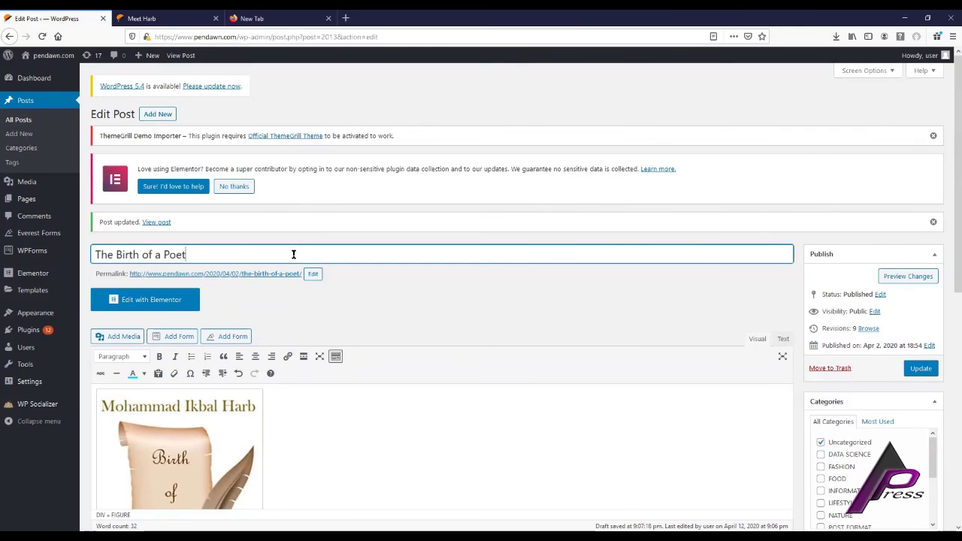